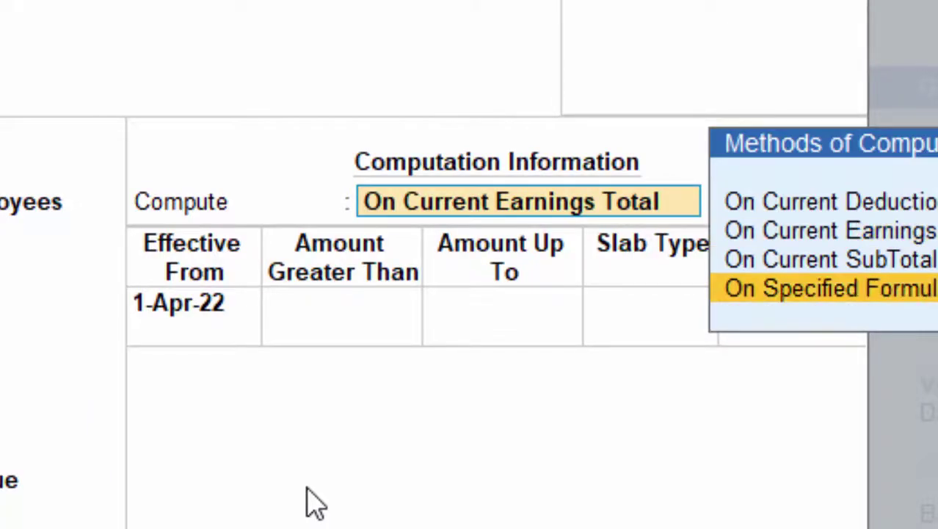
# - Set the DA pay head to compute on a specified formula based on Basic Salary
pyautogui.press('Return')
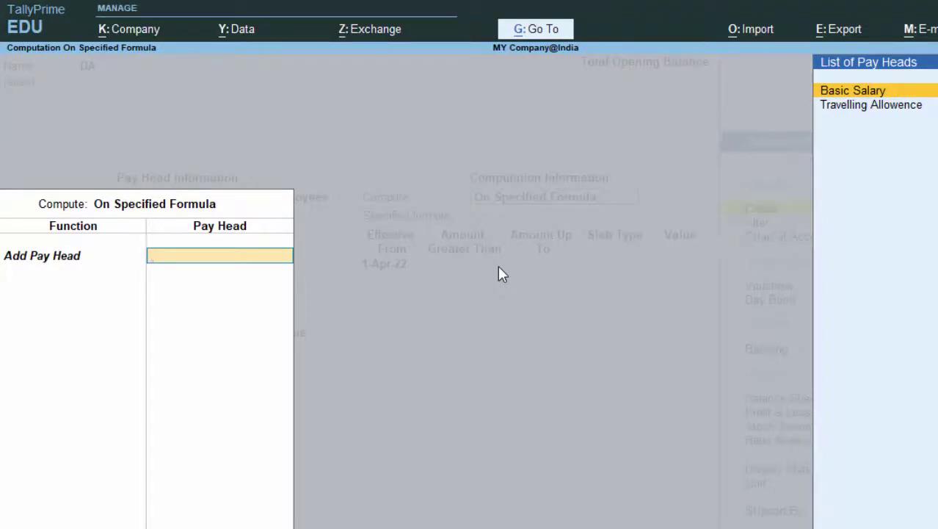
pyautogui.press('Return')
pyautogui.press('Return')
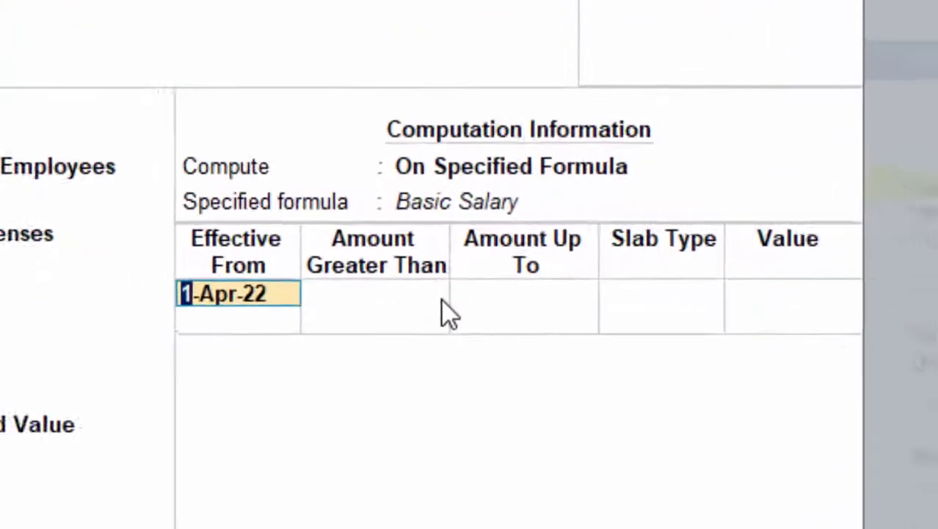
# - Define the first DA slab effective 1-Apr-22 for amounts up to 10,000 as Percentage with value 0%
pyautogui.press('Return')
pyautogui.write('1')
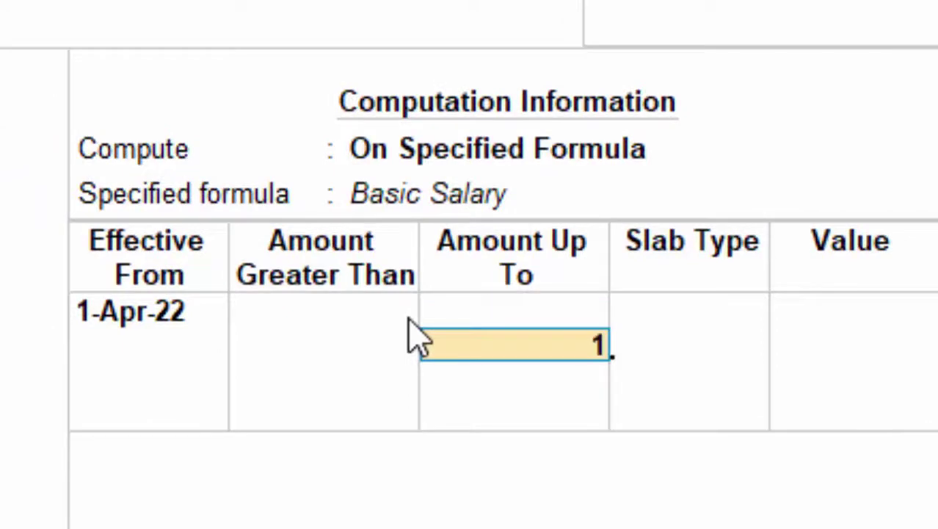
pyautogui.write('0000')
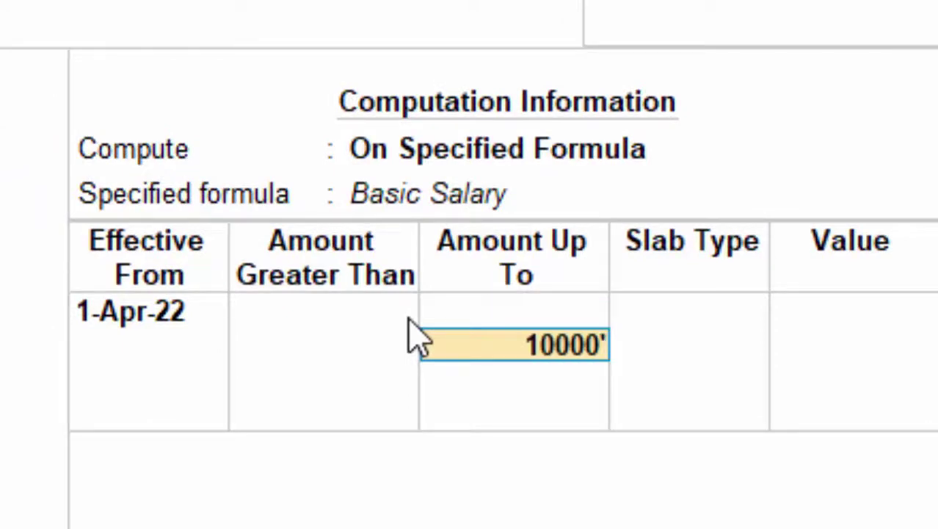
pyautogui.press('Return')
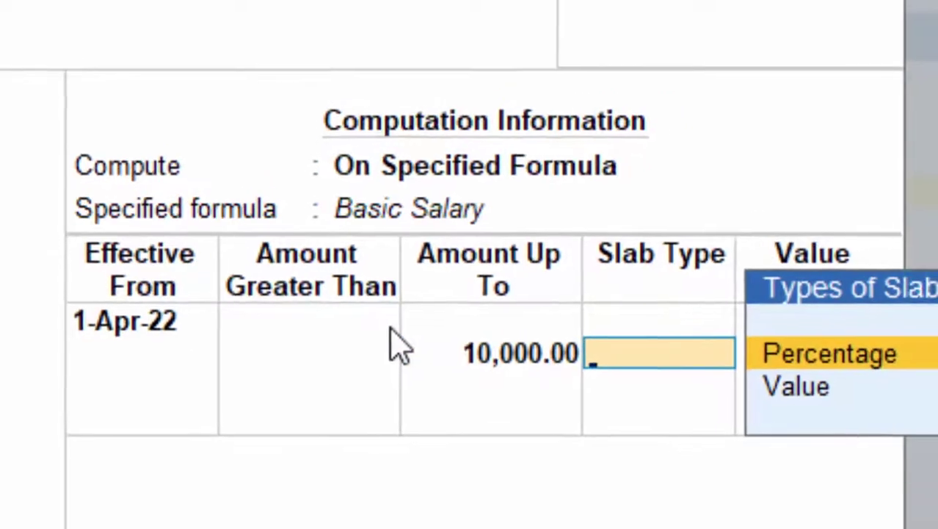
pyautogui.press('Return')
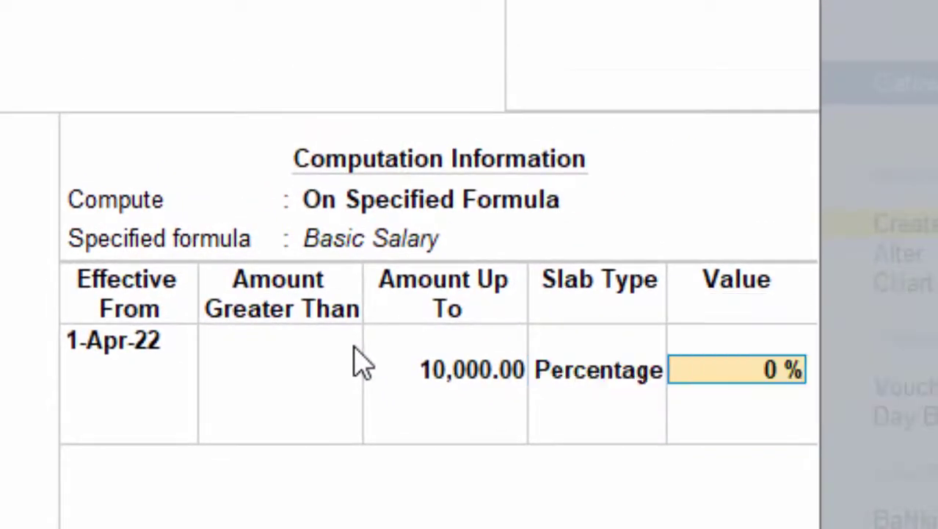
pyautogui.press('Return')
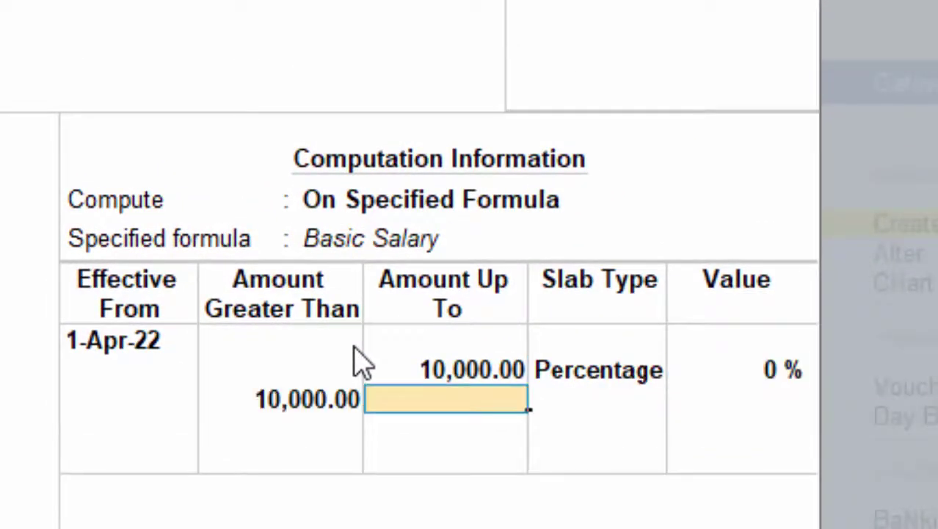
# - Add a DA slab for amounts from 10,000 up to 20,000 as Percentage with value 0.50%
pyautogui.write('20000')
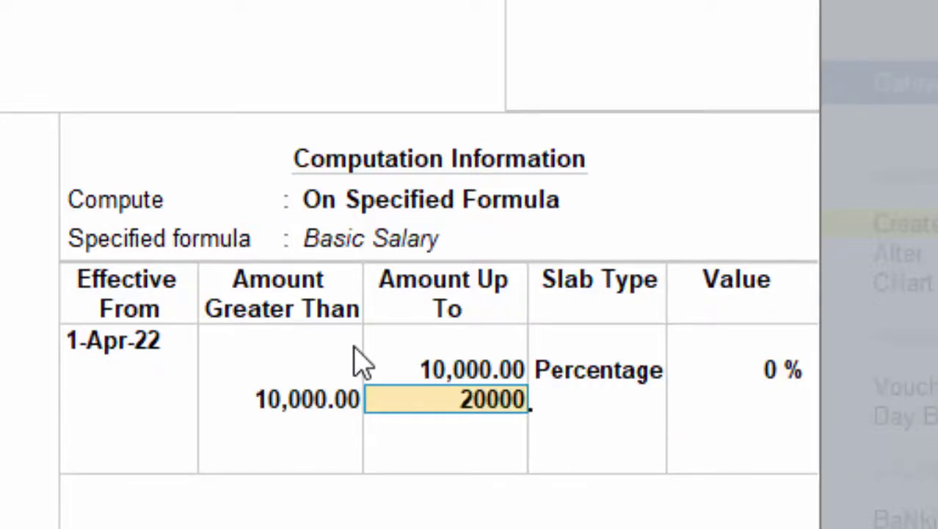
pyautogui.press('Return')
pyautogui.press('Return')
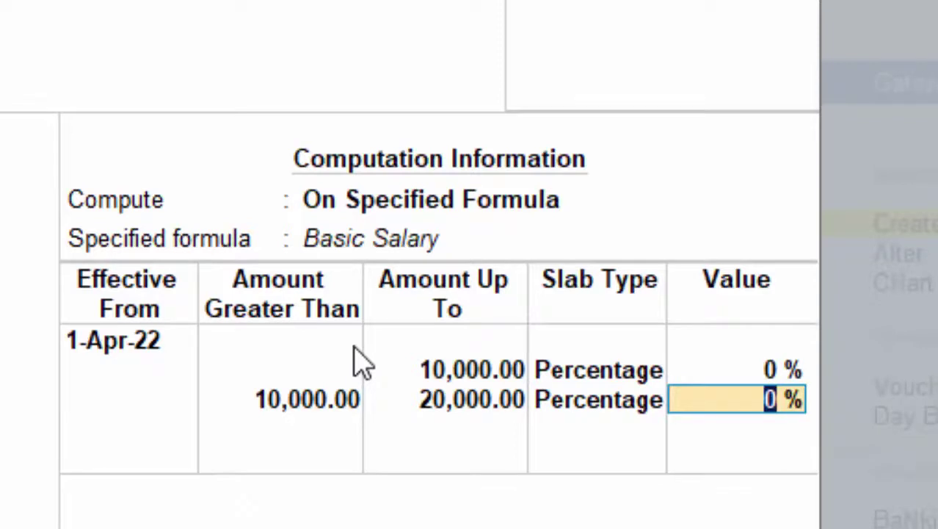
pyautogui.write('.5')
pyautogui.press('Return')
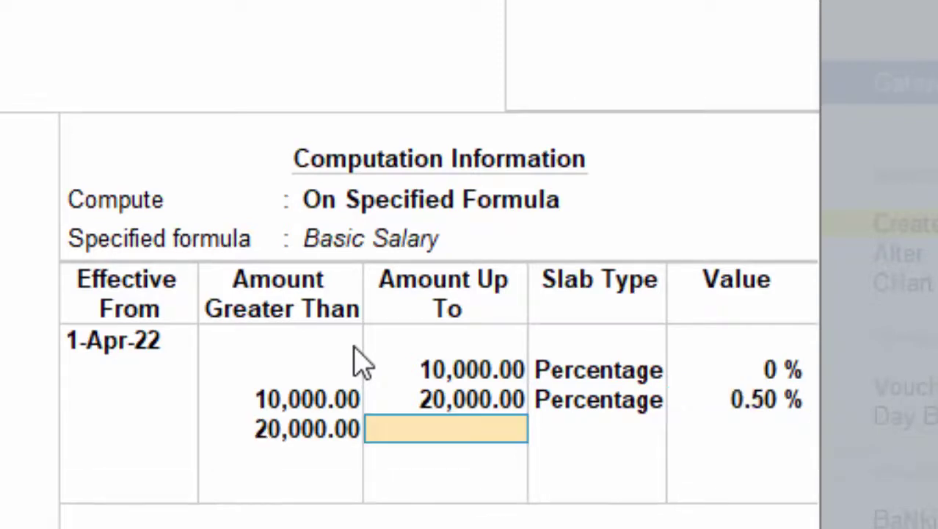
# - Add an open-ended DA slab above 20,000 at 1 percent and save the pay head
pyautogui.press('Return')
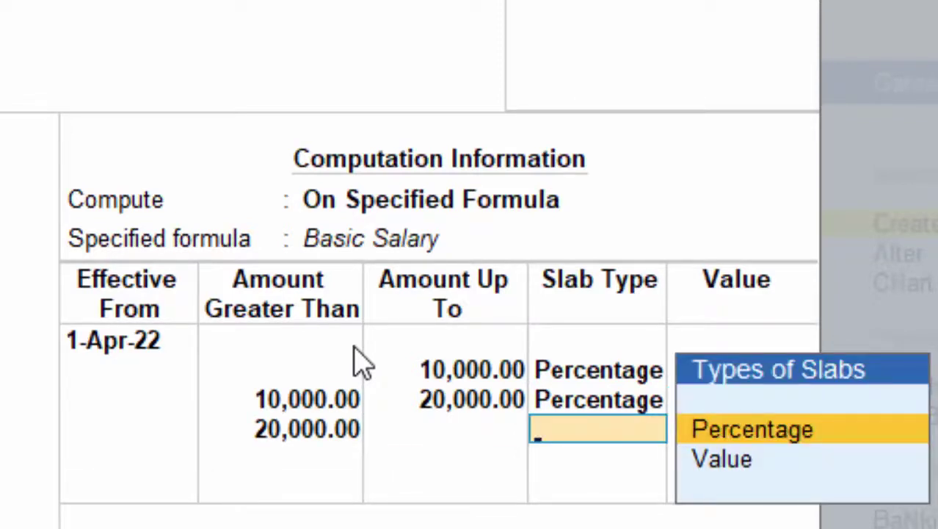
pyautogui.press('Return')
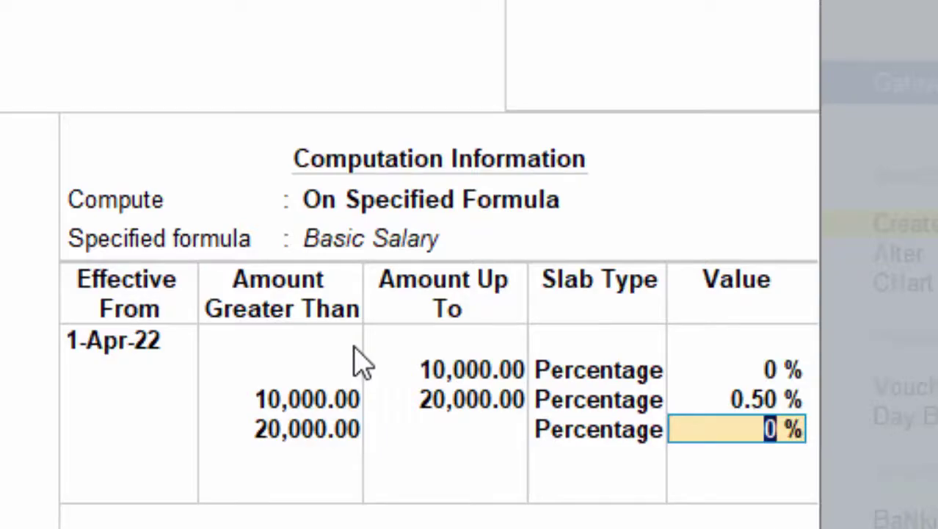
pyautogui.write('1')
pyautogui.press('Return')
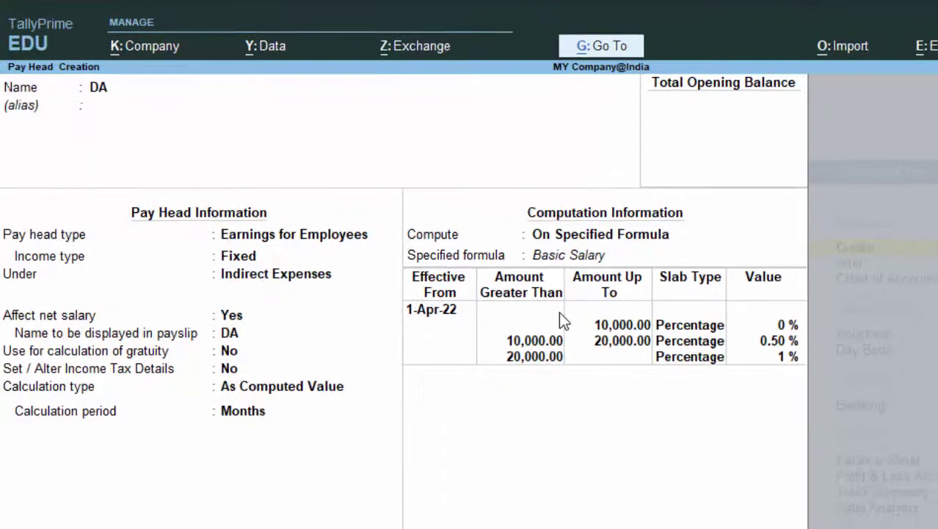
pyautogui.hotkey('ctrl', 'a')
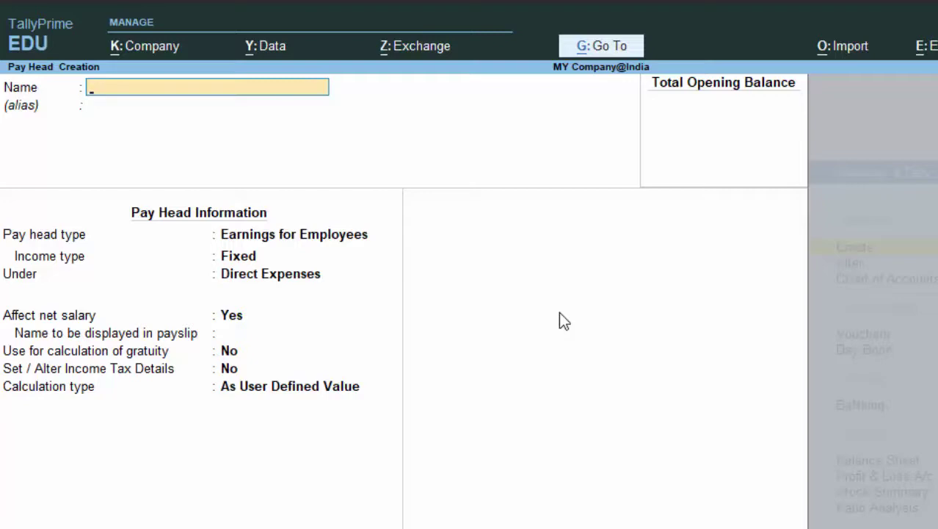
# - Name the new pay head Over Time, with type Earnings for Employees and income type Fixed
pyautogui.write('Over')
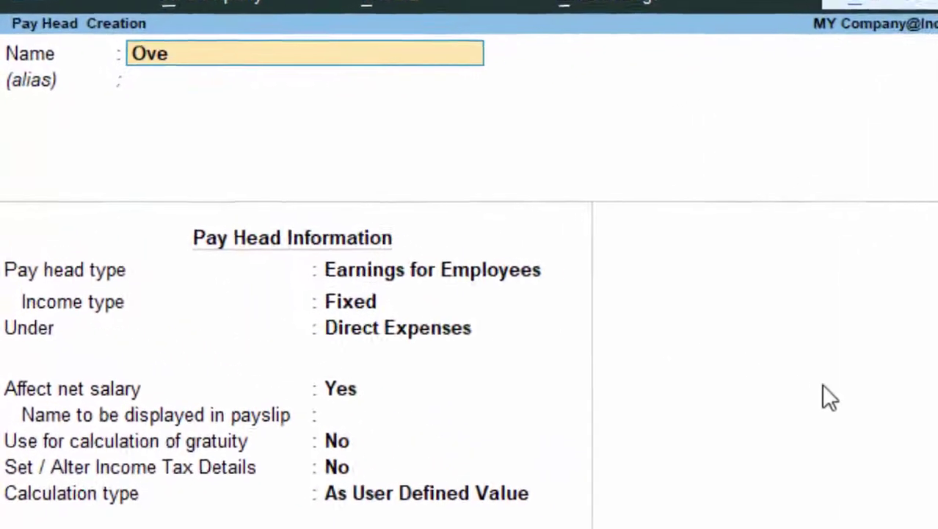
pyautogui.write(' Time')
pyautogui.press('Return')
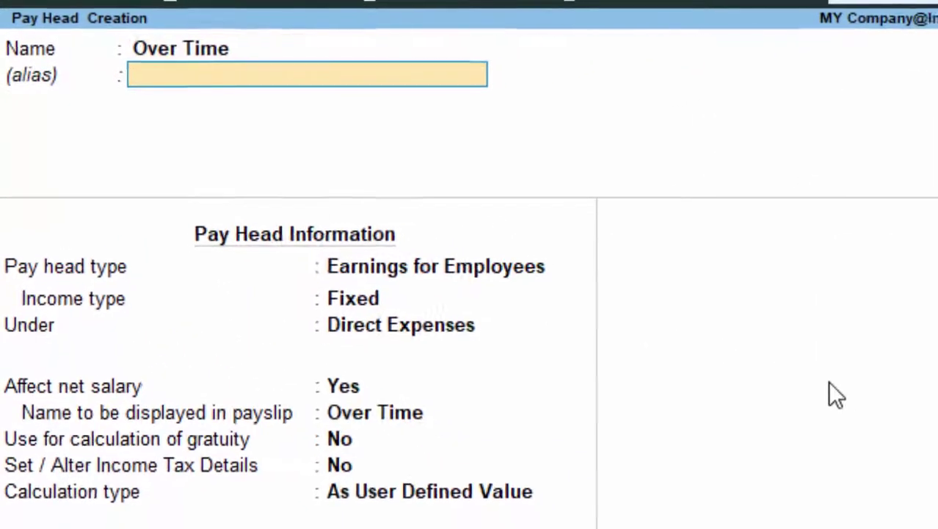
pyautogui.press('Return')
pyautogui.press('Return')
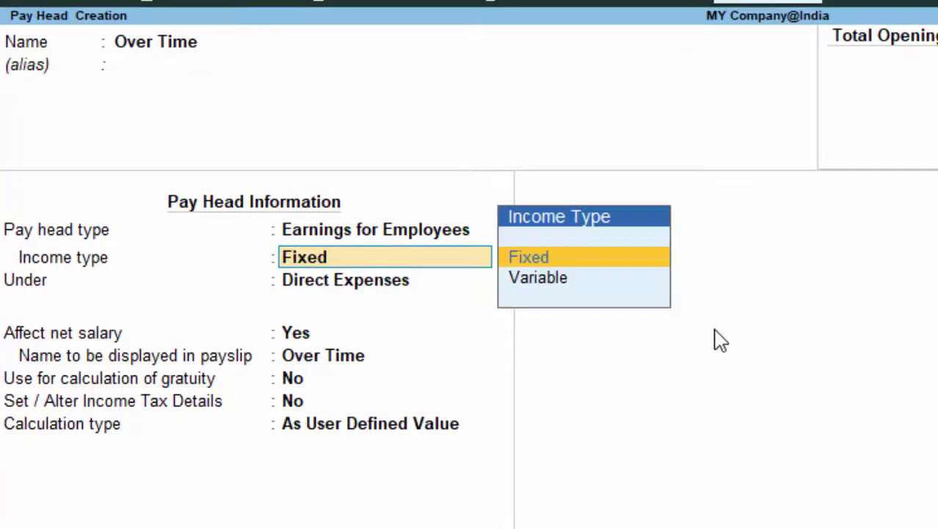
pyautogui.press('Return')
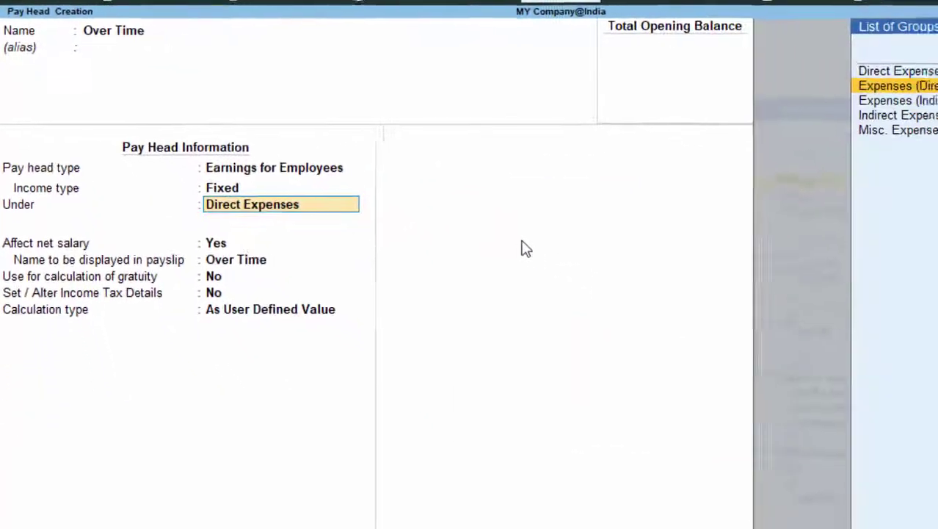
# - Place the Over Time pay head under Indirect Expenses, keeping the default net salary, payslip name, gratuity and income tax settings
pyautogui.press('Down')
pyautogui.press('Down')
pyautogui.press('Return')
pyautogui.press('Return')
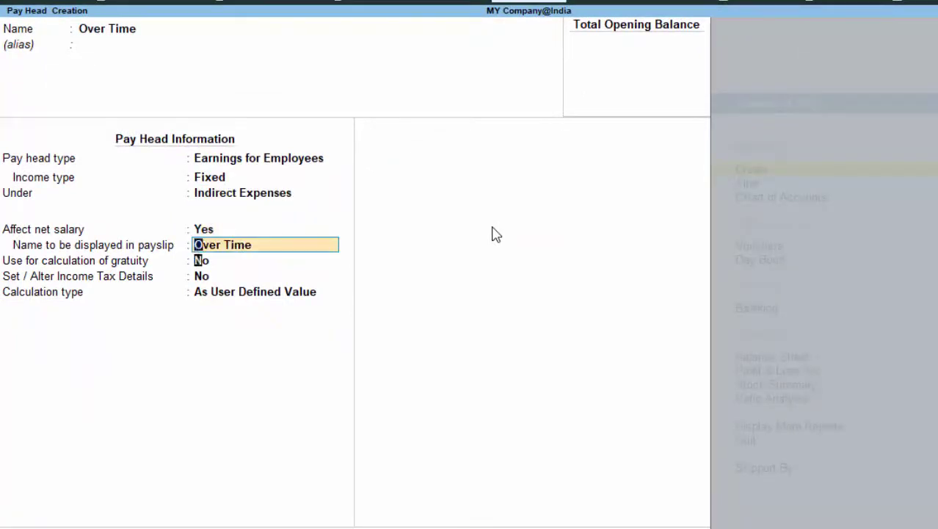
pyautogui.press('Return')
pyautogui.press('Return')
pyautogui.press('Return')
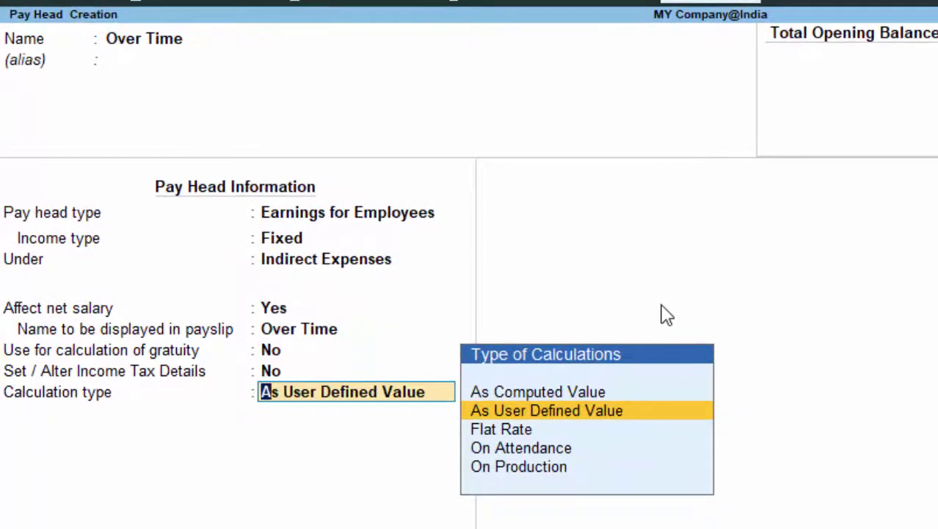
# - Set the Over Time pay head's calculation type to On Production
pyautogui.press('Down')
pyautogui.press('Down')
pyautogui.press('Down')
pyautogui.press('Return')
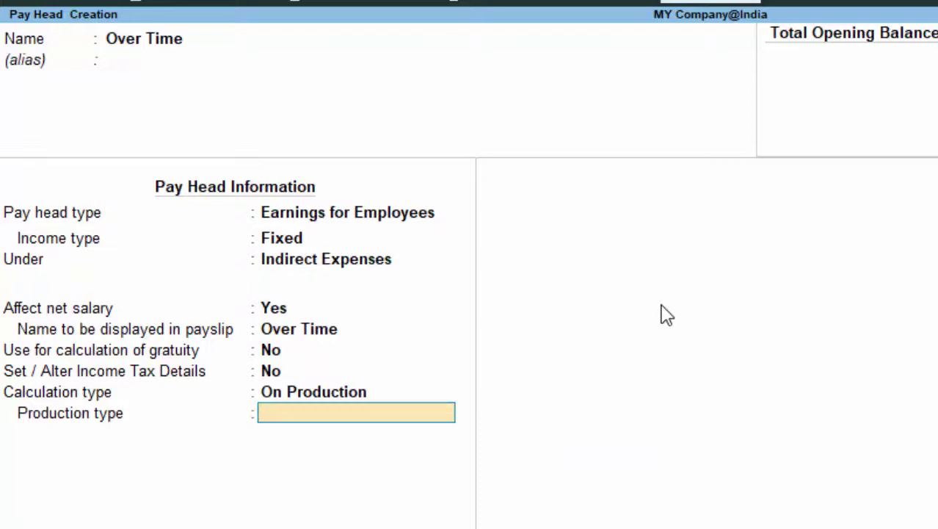
# - Create a production type named Over Time under Primary with unit Hrs of 60 Min for the pay head
pyautogui.hotkey('alt', 'c')
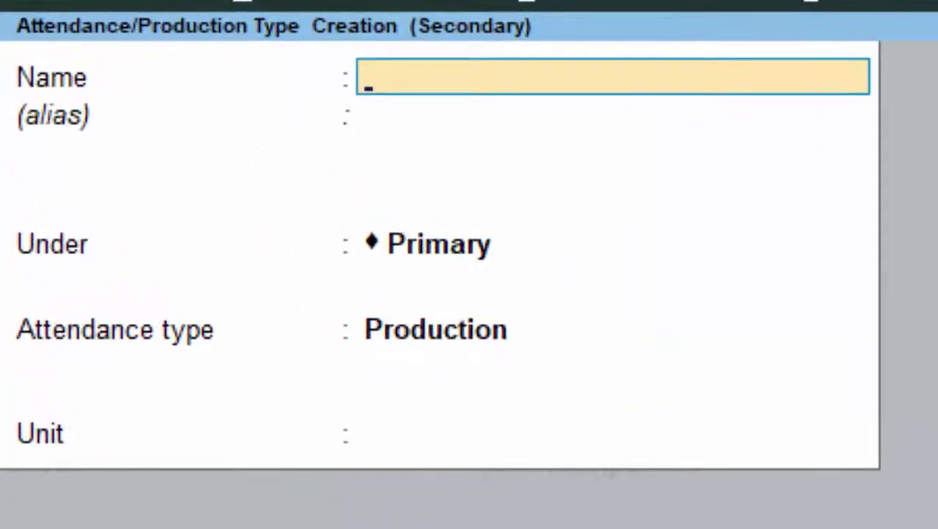
pyautogui.write('_Over')
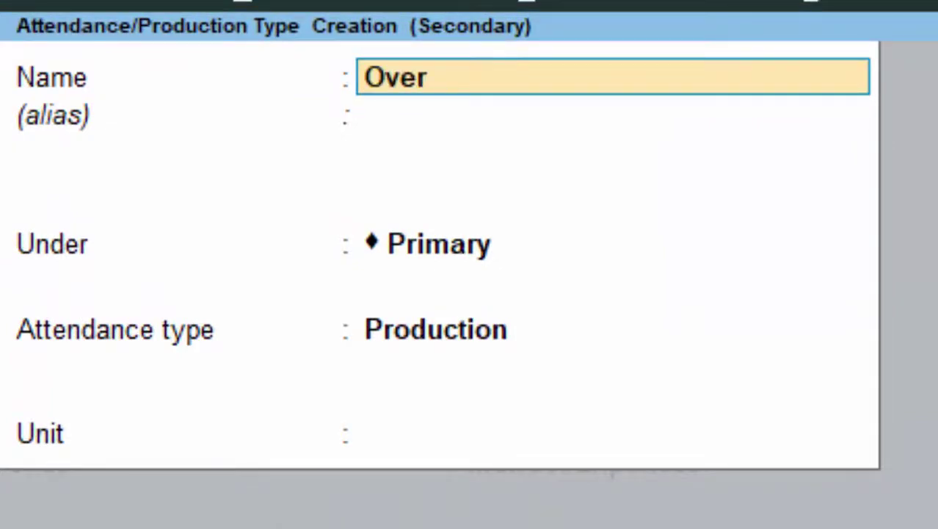
pyautogui.write(' Time')
pyautogui.press('Return')
pyautogui.press('Return')
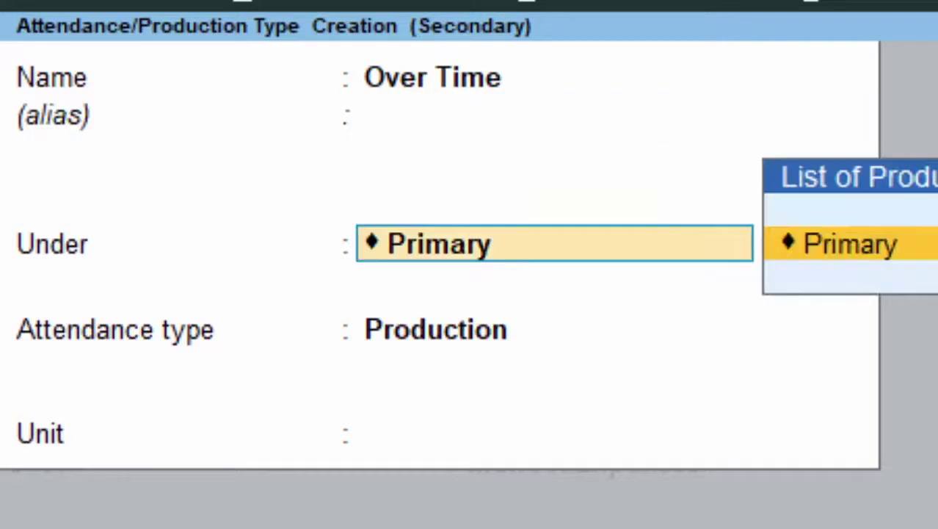
pyautogui.press('Return')
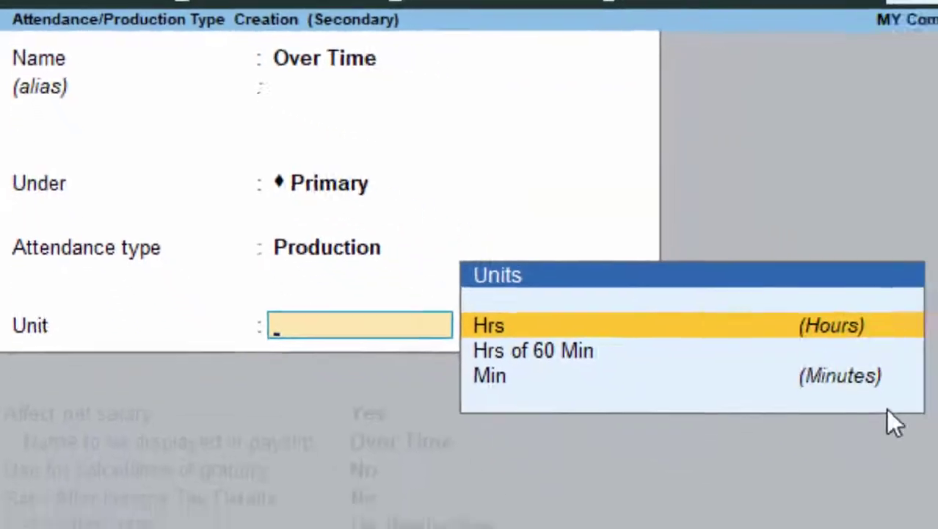
pyautogui.press('Down')
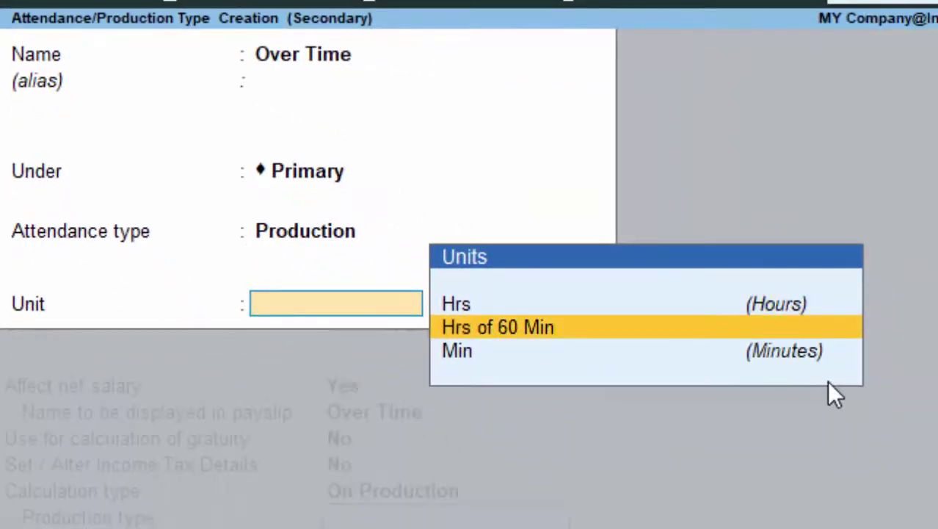
pyautogui.press('Return')
pyautogui.press('Return')
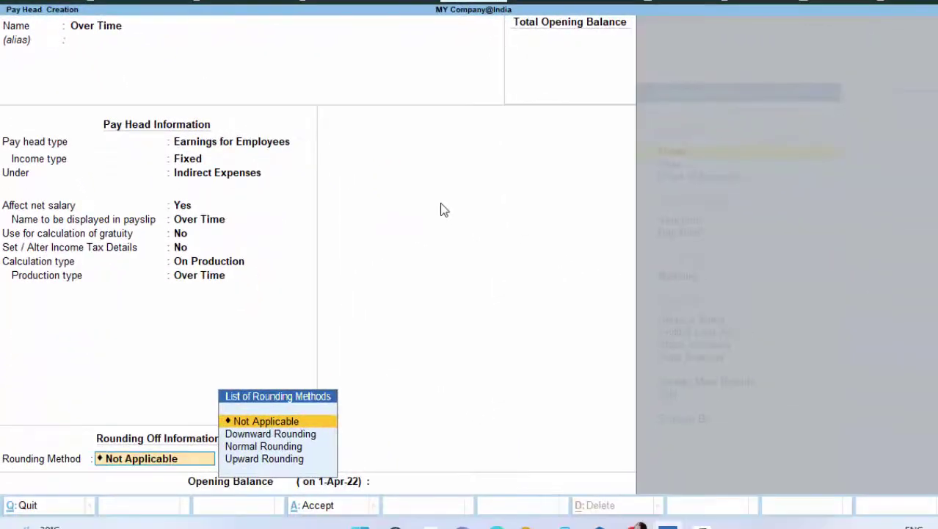
# - Set the Over Time pay head's rounding method to Normal Rounding and save it without a limit or opening balance
pyautogui.press('Down')
pyautogui.press('Down')
pyautogui.press('Return')
pyautogui.press('Return')
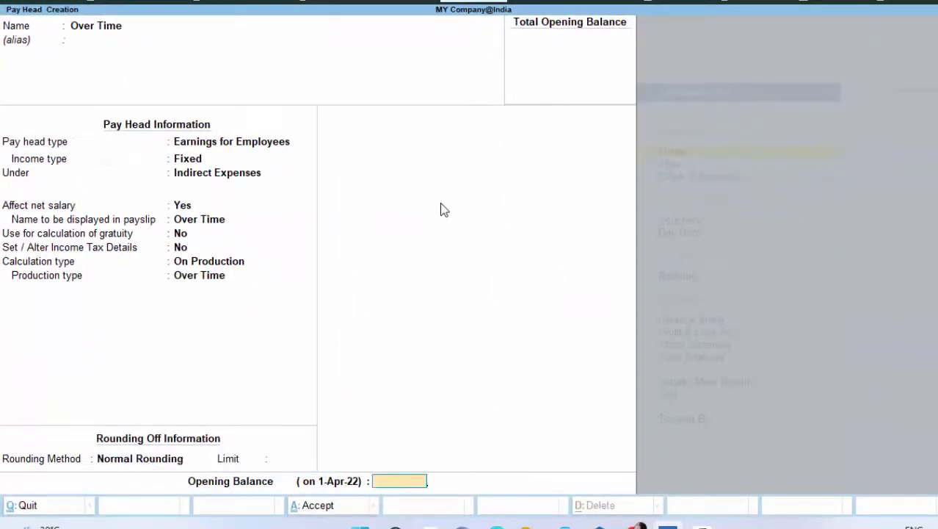
pyautogui.press('Return')
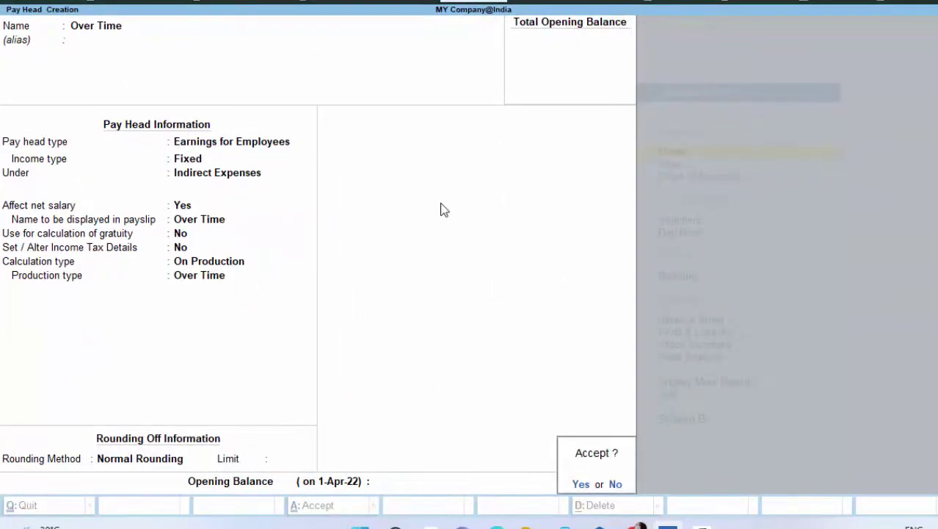
pyautogui.press('Return')
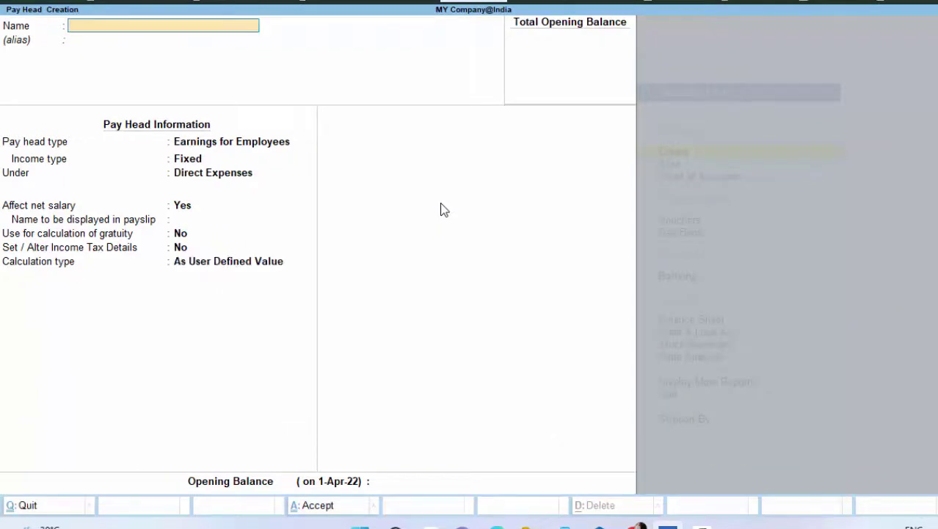
# - Leave pay head creation for the Gateway of Tally and open a new Attendance voucher
pyautogui.press('Escape')
pyautogui.press('Return')
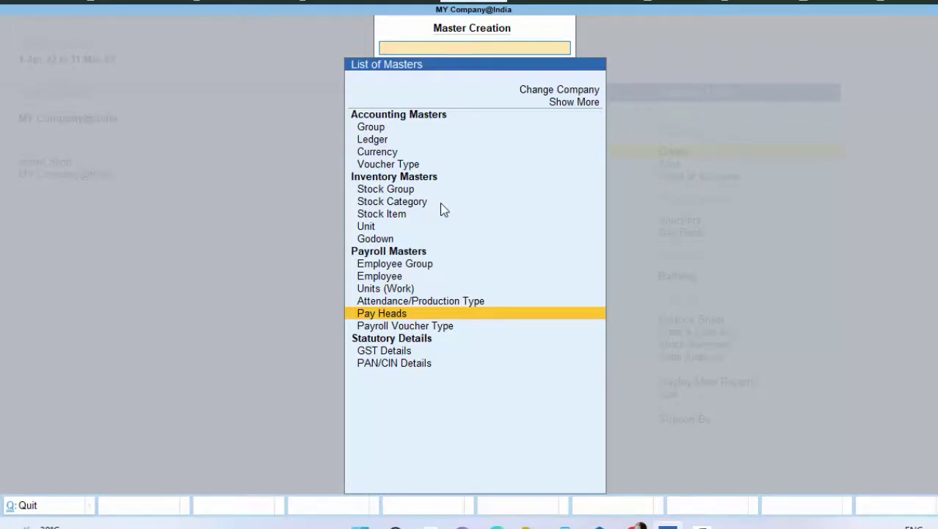
pyautogui.press('Escape')
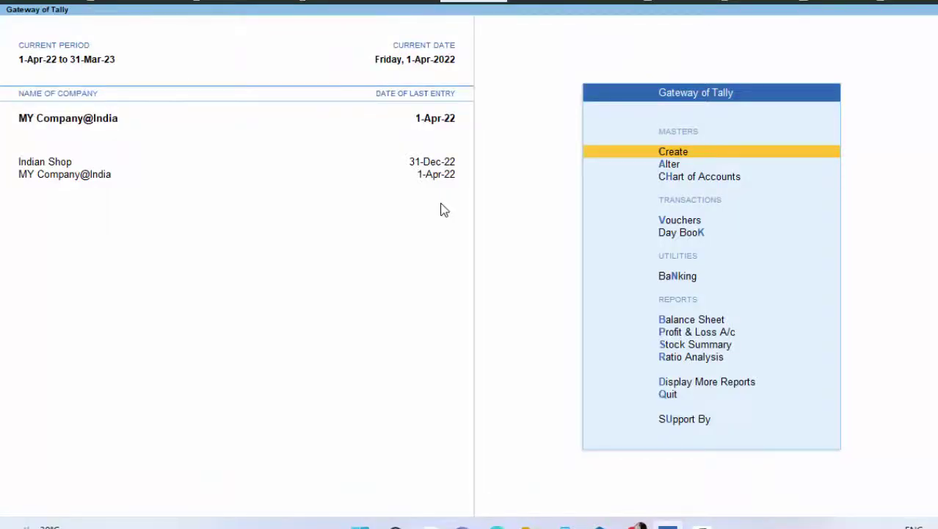
pyautogui.press('F6')
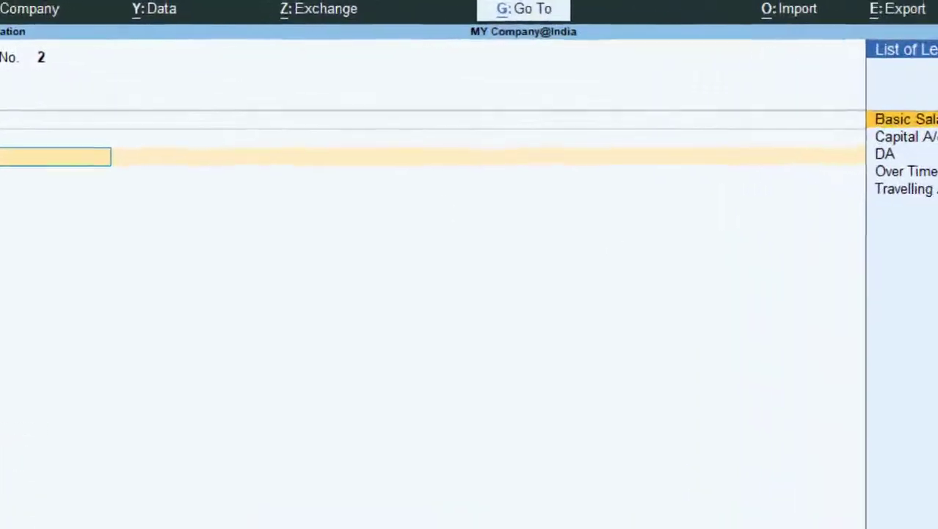
pyautogui.press('F10')
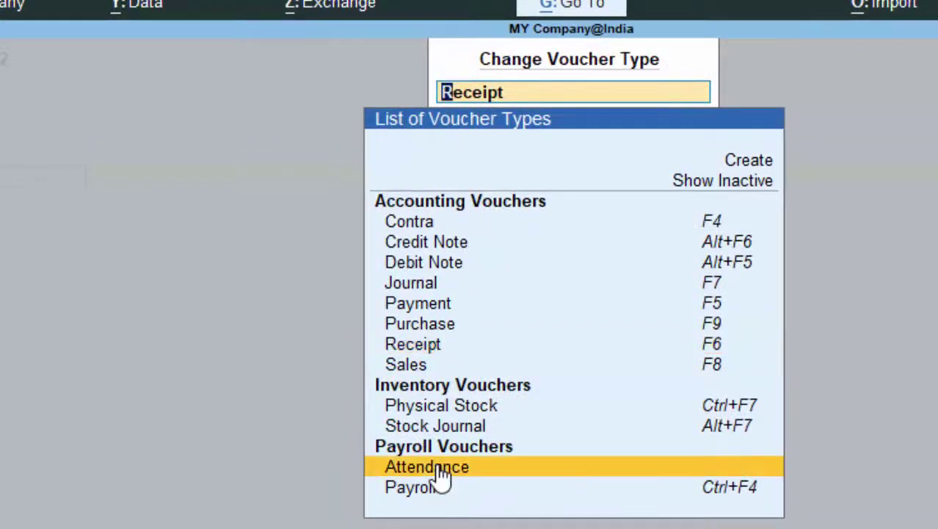
pyautogui.click(439, 468)
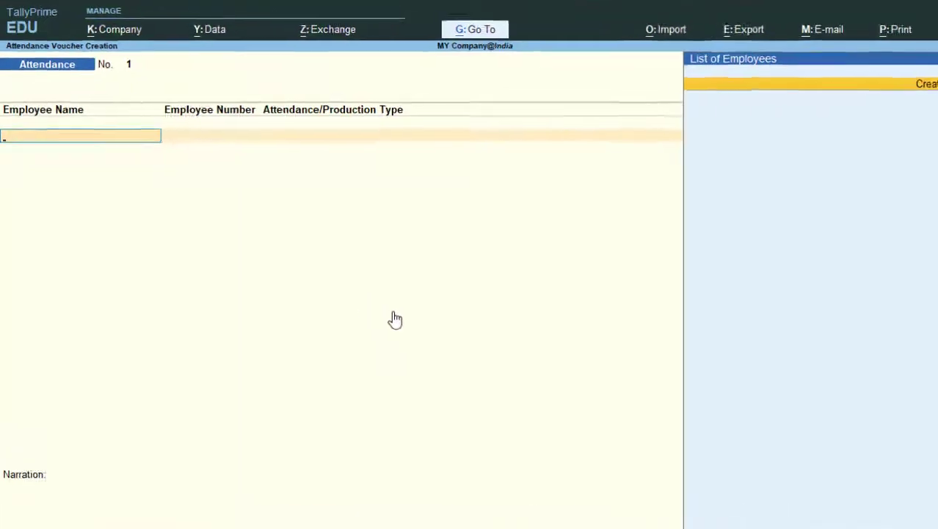
# - Create a new employee from the Attendance voucher, entering the employee's name and placing the record under the Office Staff group
pyautogui.press('Return')
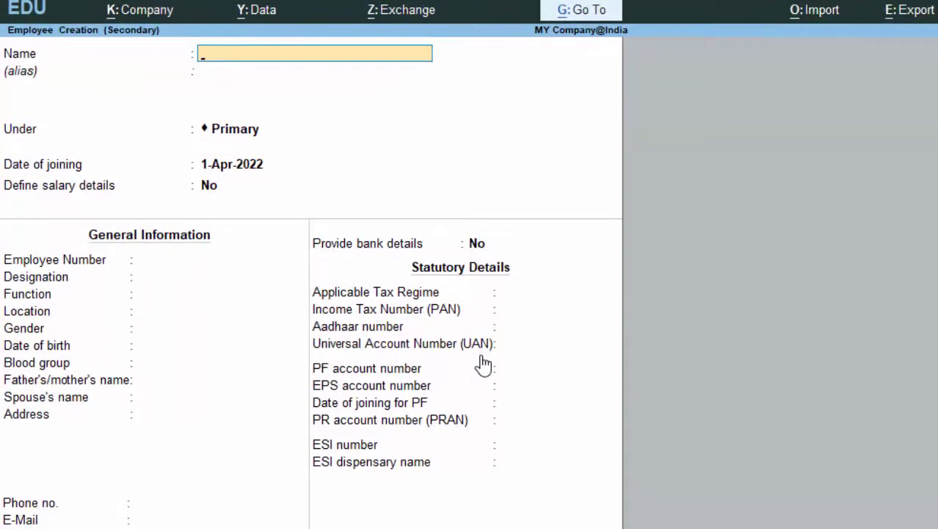
pyautogui.write('Abhay')
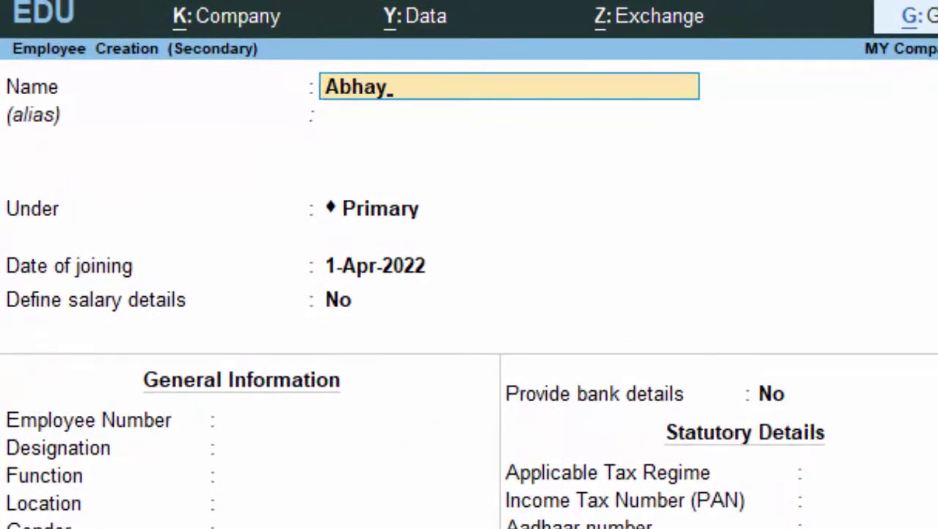
pyautogui.press('Return')
pyautogui.press('Return')
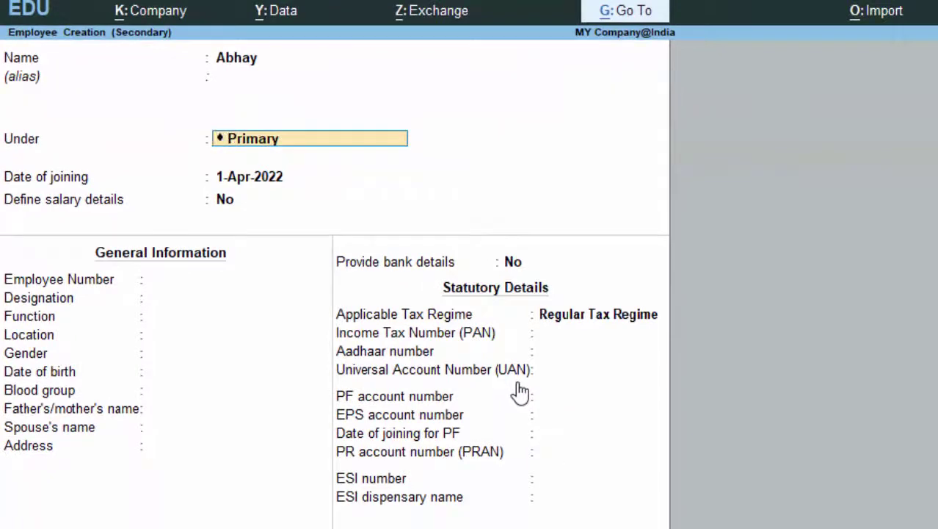
pyautogui.press('BackSpace')
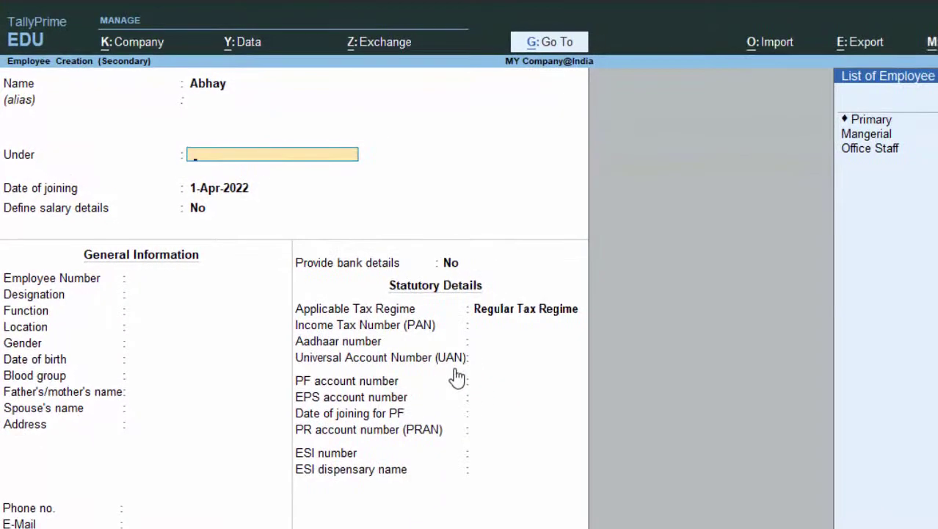
pyautogui.press('Down')
pyautogui.press('Down')
pyautogui.press('Down')
pyautogui.press('Down')
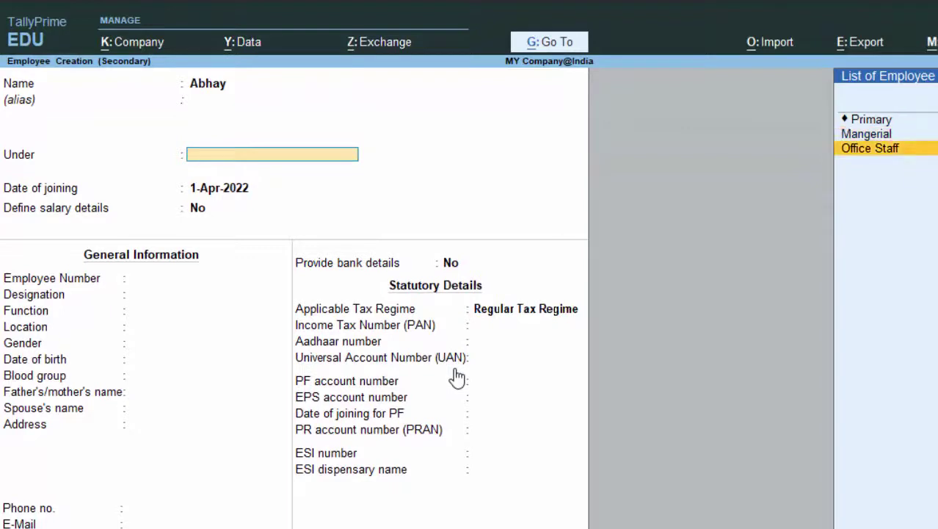
pyautogui.press('Return')
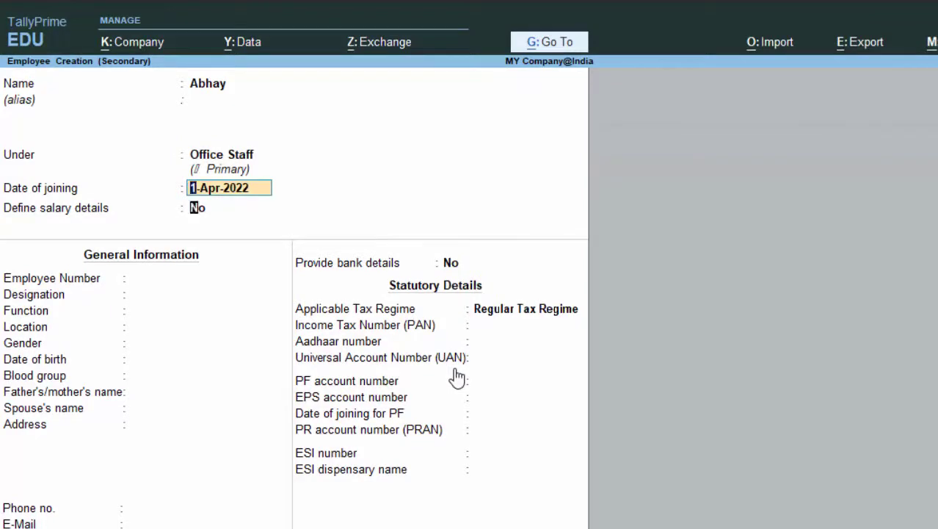
# - Enable salary details for the employee and add the Basic Salary pay head at a rate of 25000
pyautogui.press('Return')
pyautogui.write('y')
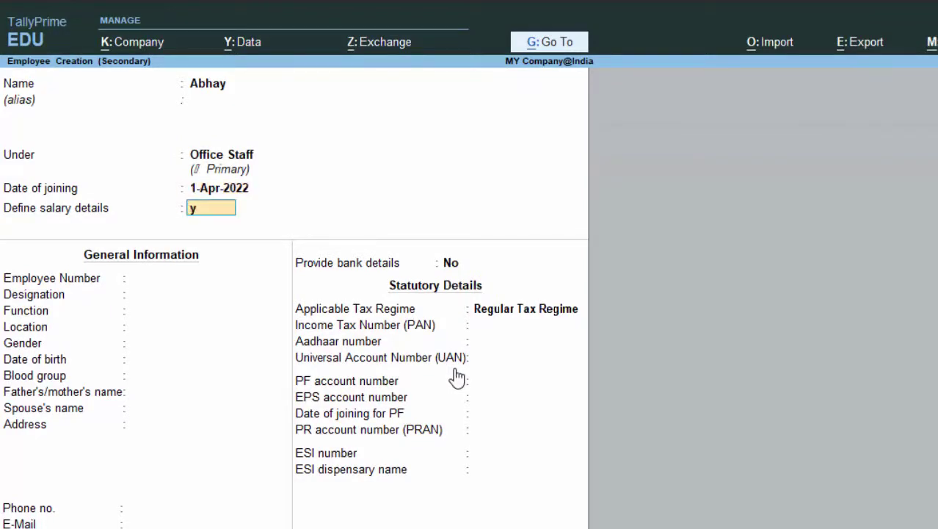
pyautogui.press('Return')
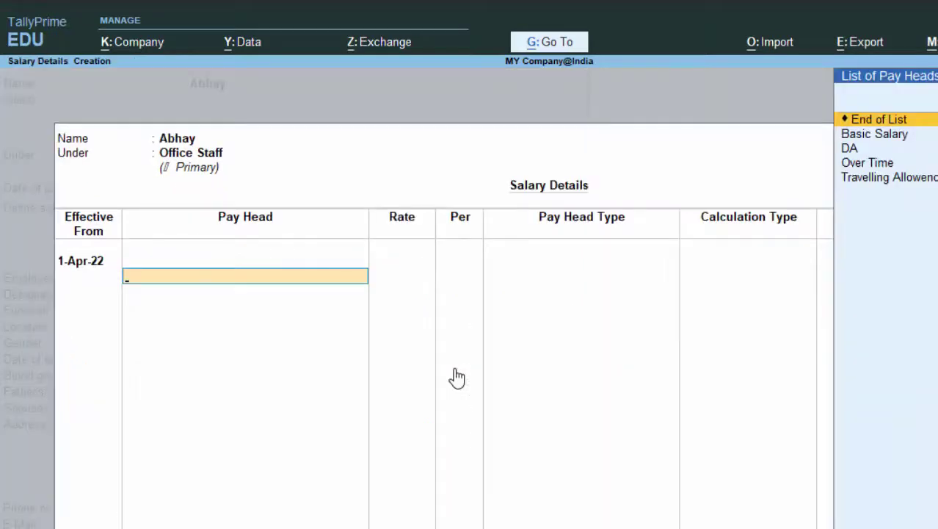
pyautogui.press('Down')
pyautogui.press('Return')
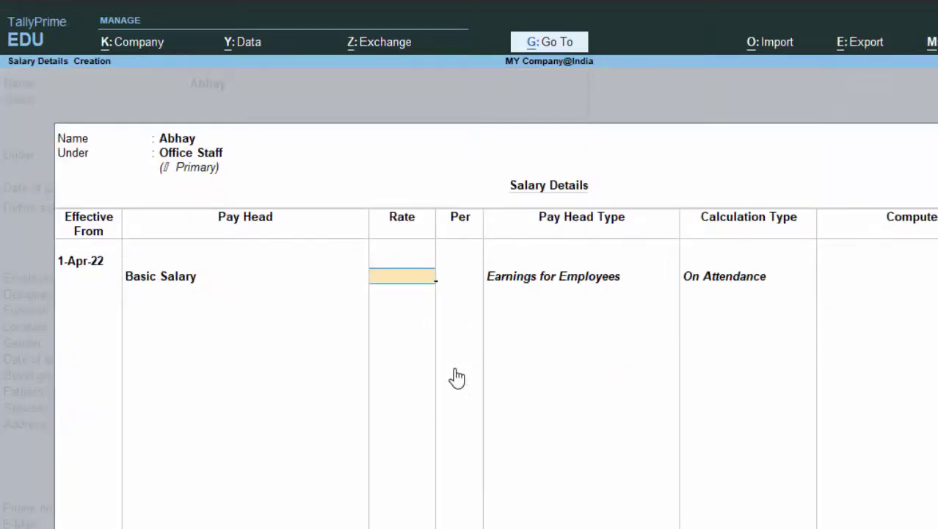
pyautogui.write('2')
pyautogui.write('500')
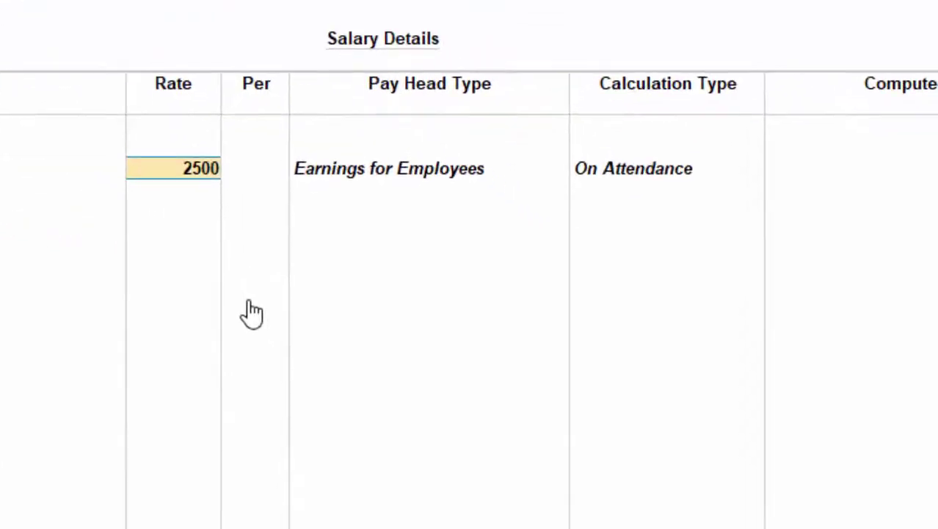
pyautogui.write('0')
pyautogui.press('Return')
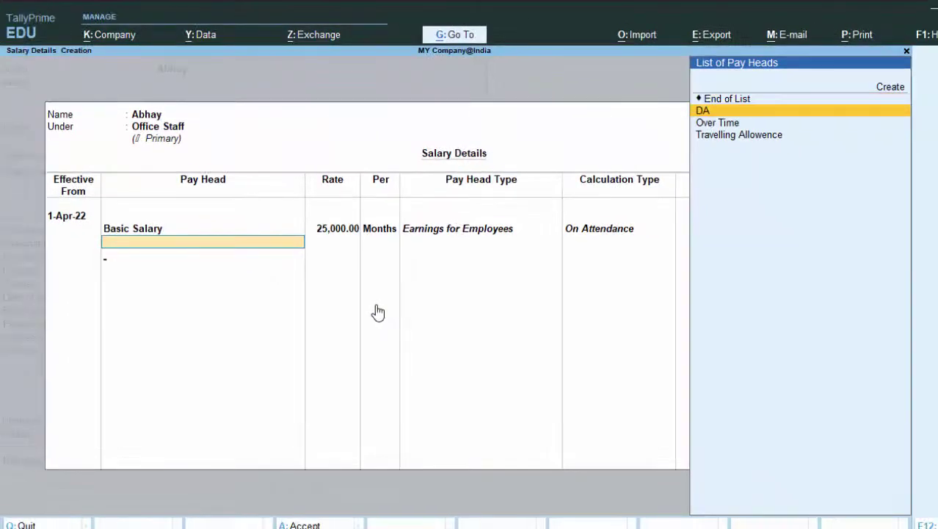
# - Add the DA, Over Time at a rate of 2, and Travelling Allowence pay heads, and complete the salary details
pyautogui.press('Return')
pyautogui.press('Down')
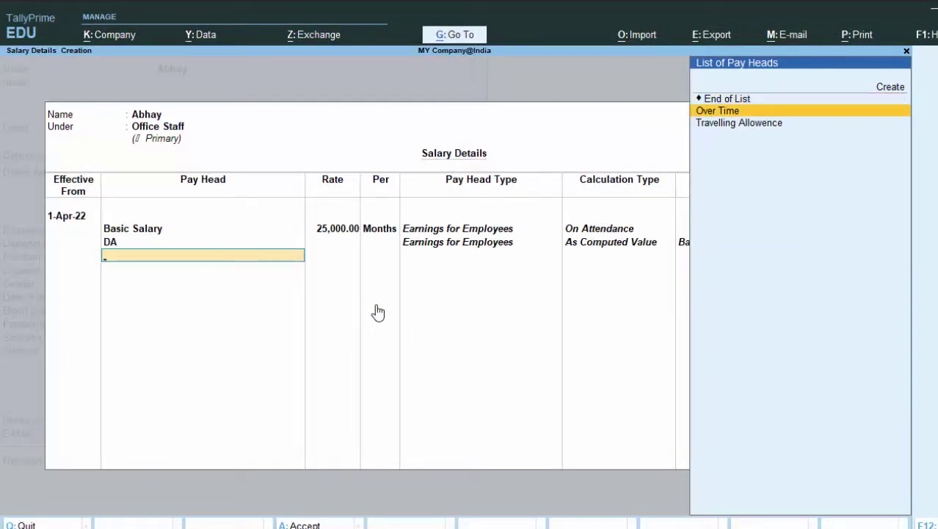
pyautogui.press('Return')
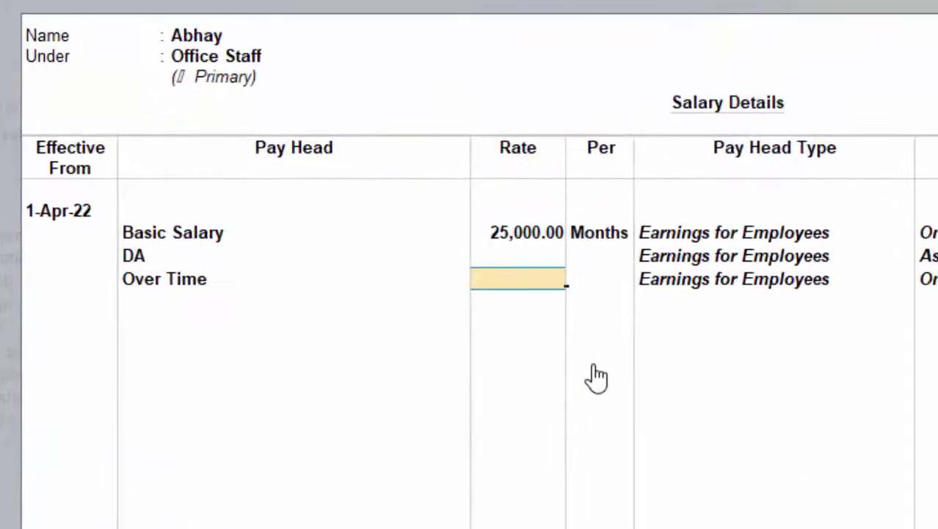
pyautogui.write('2')
pyautogui.press('Return')
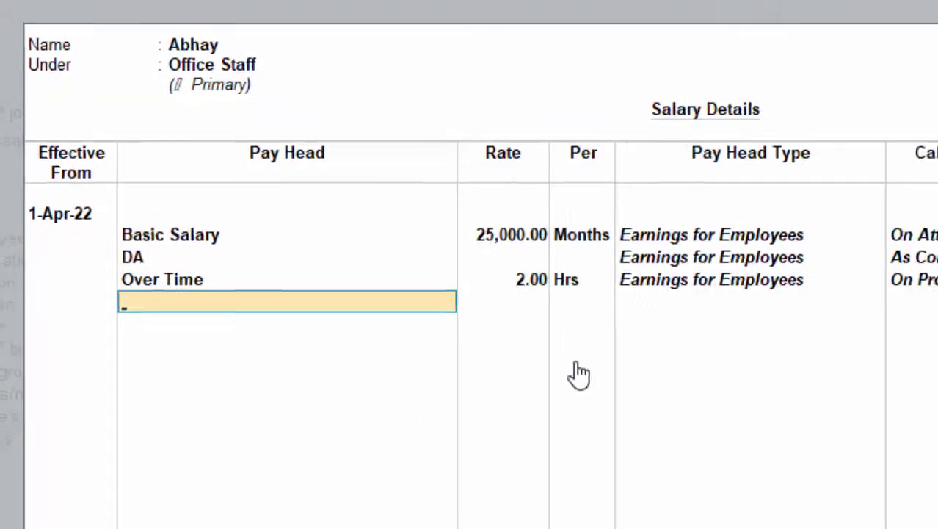
pyautogui.press('Down')
pyautogui.press('Return')
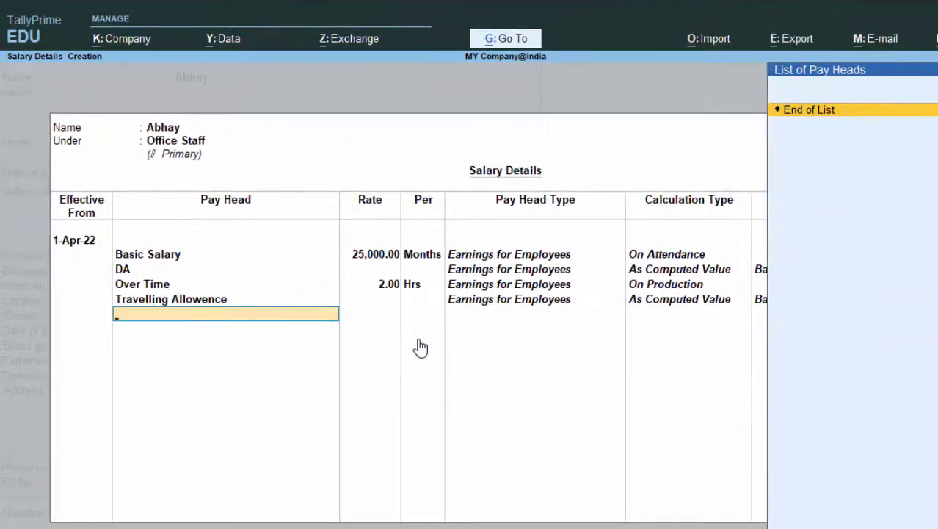
pyautogui.press('Return')
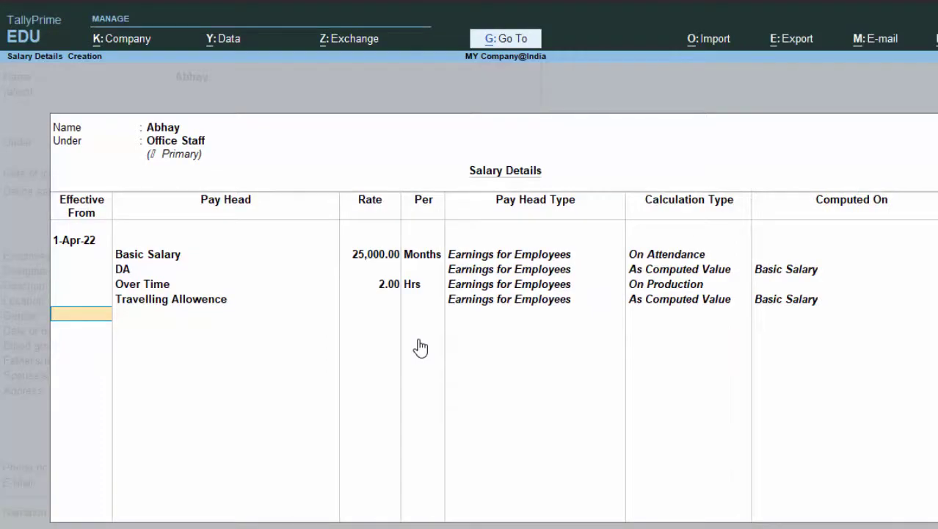
pyautogui.press('Return')
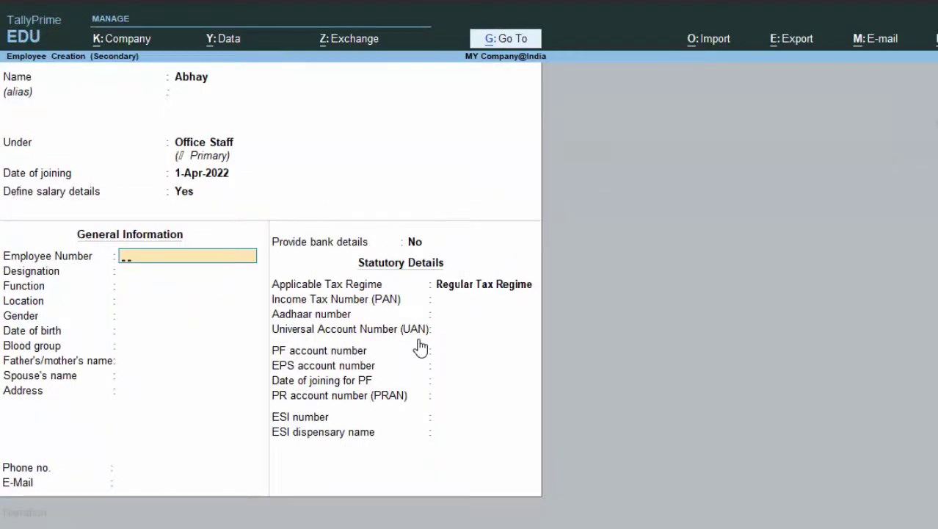
# - Enter the employee number, designation Office Staff, function Office, location Deoria and gender Male
pyautogui.write('1234')
pyautogui.press('Return')
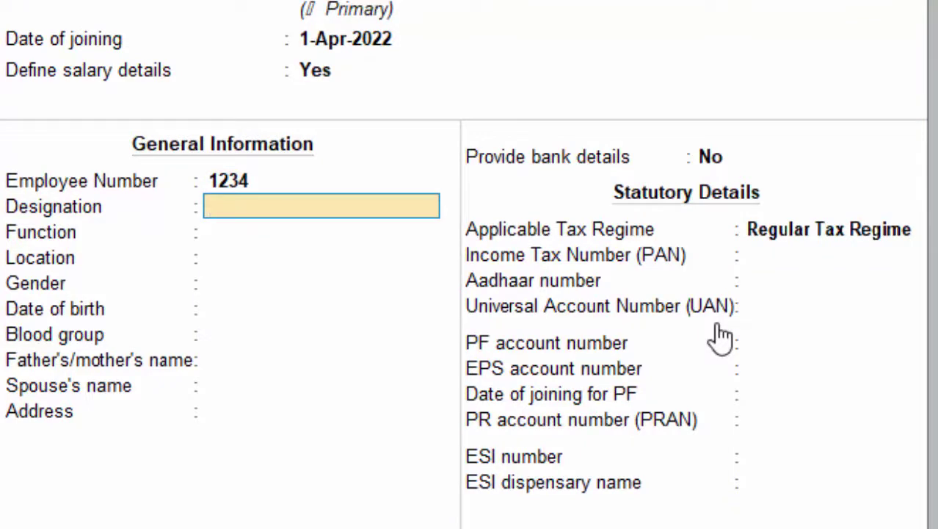
pyautogui.write('Offic')
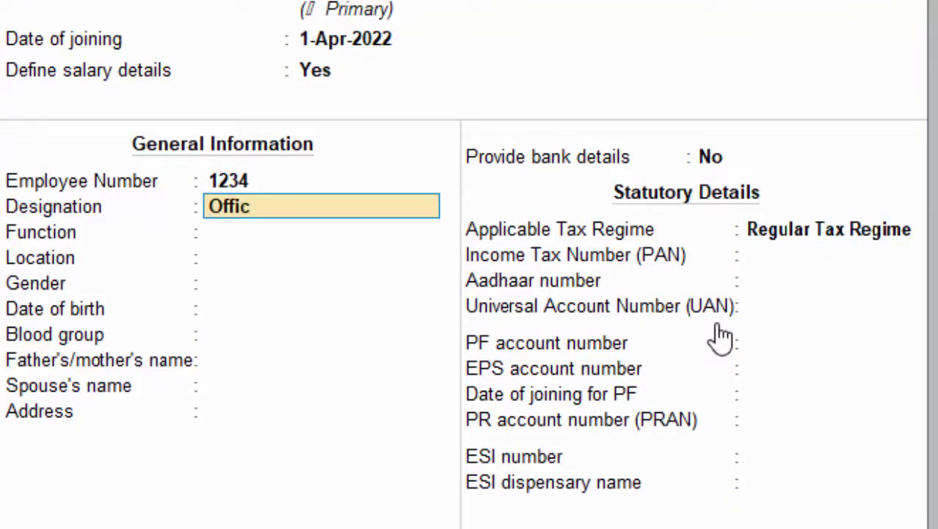
pyautogui.write('e Staff')
pyautogui.press('Return')
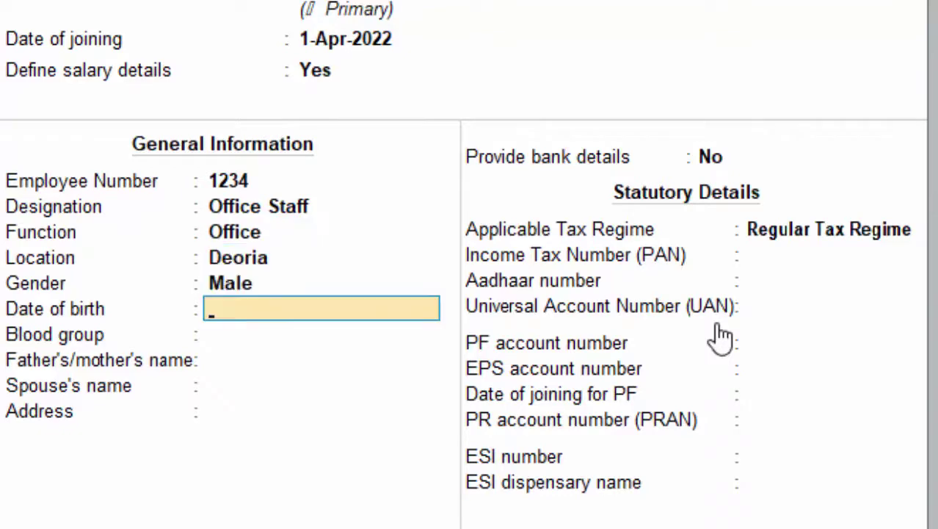
# - Set the blood group to Unknown, leave the remaining personal and statutory details blank, and save the employee into the voucher
pyautogui.press('Return')
pyautogui.press('Return')
pyautogui.press('Return')
pyautogui.press('Return')
pyautogui.press('Return')
pyautogui.press('Return')
pyautogui.press('Return')
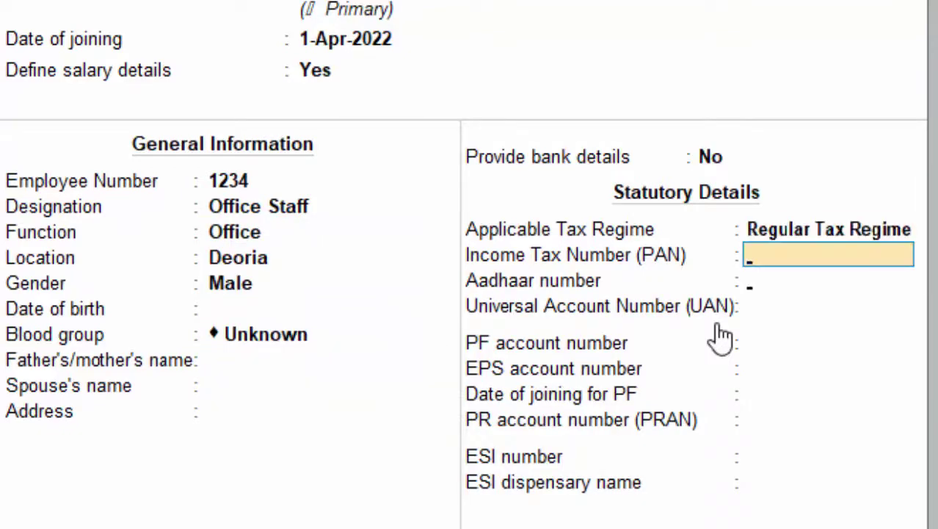
pyautogui.press('Return')
pyautogui.press('Return')
pyautogui.press('Return')
pyautogui.press('Return')
pyautogui.press('Return')
pyautogui.press('Return')
pyautogui.press('Return')
pyautogui.press('Return')
pyautogui.press('Return')
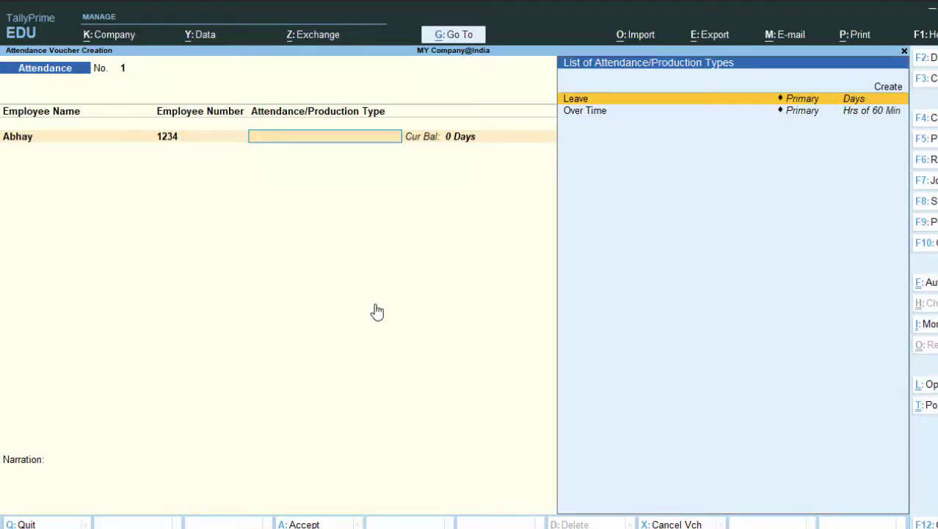
# - Record 2 Hrs of Over Time for the employee in the Attendance voucher
pyautogui.press('Down')
pyautogui.press('Return')
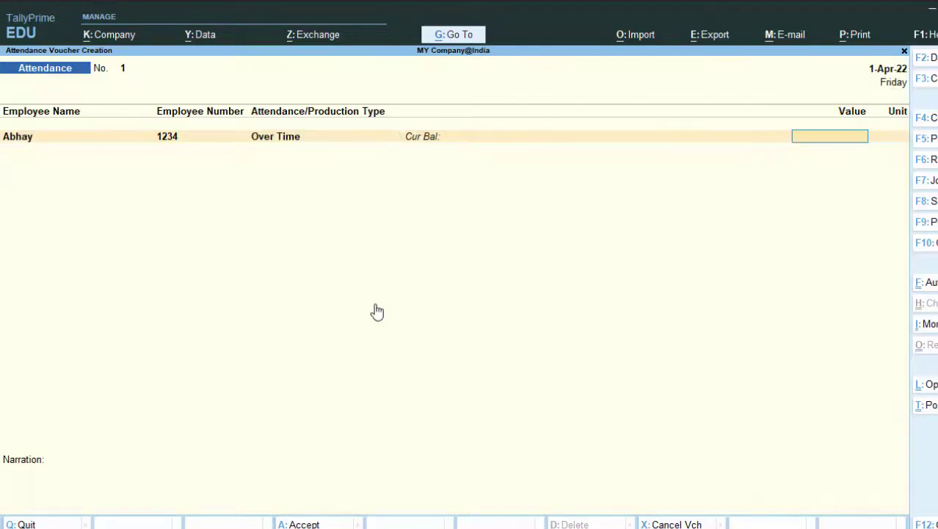
pyautogui.write('2')
pyautogui.press('Return')
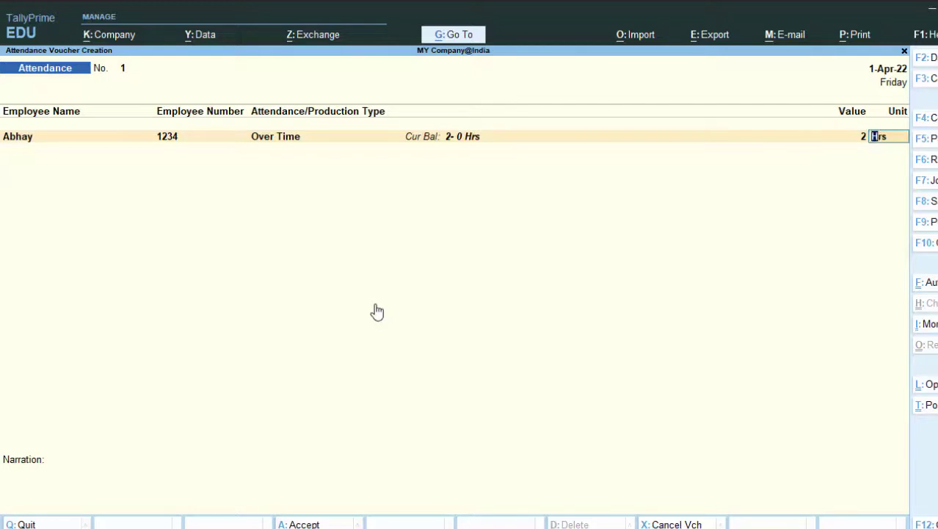
pyautogui.press('Return')
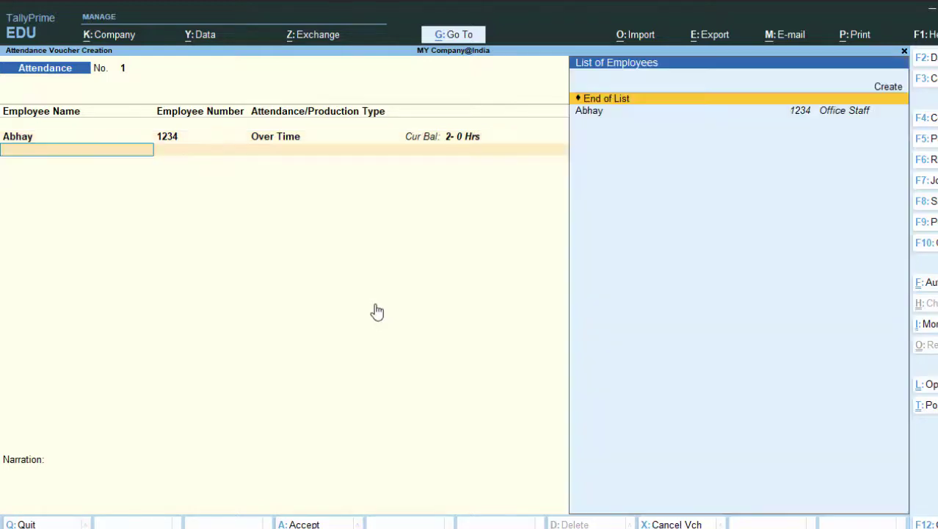
# - Add a second voucher line for the same employee with 5 days of Leave
pyautogui.press('Down')
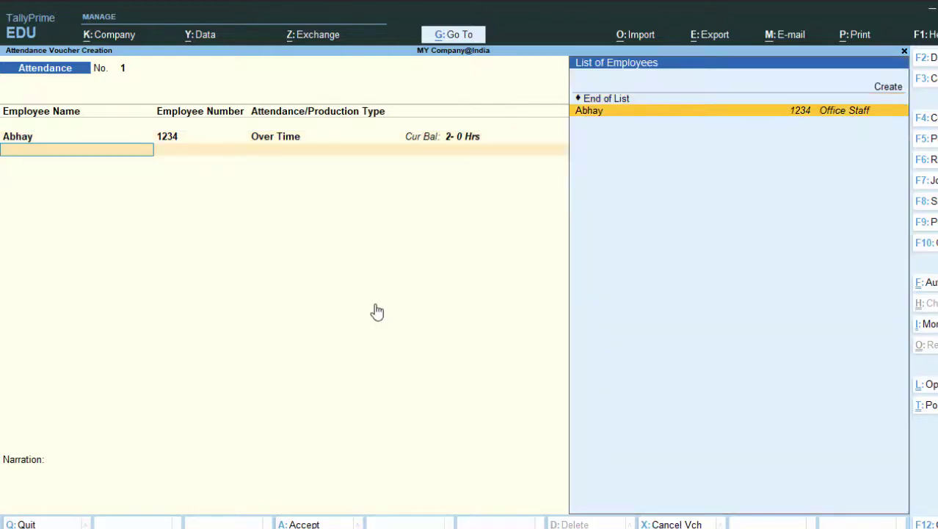
pyautogui.press('Return')
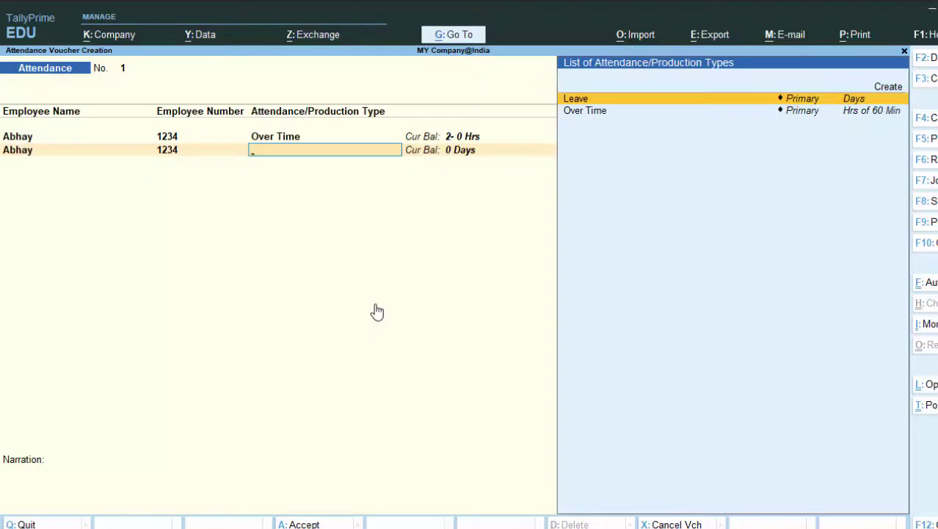
pyautogui.press('Return')
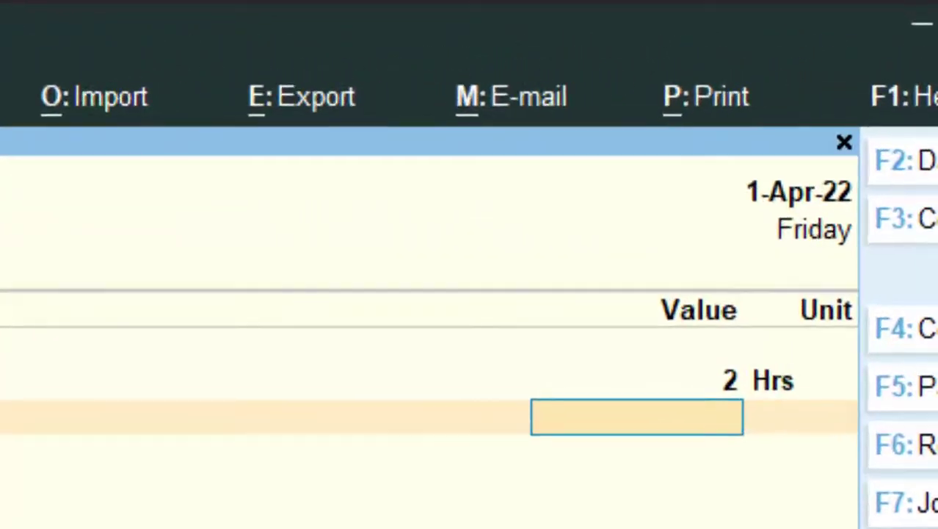
pyautogui.write('5')
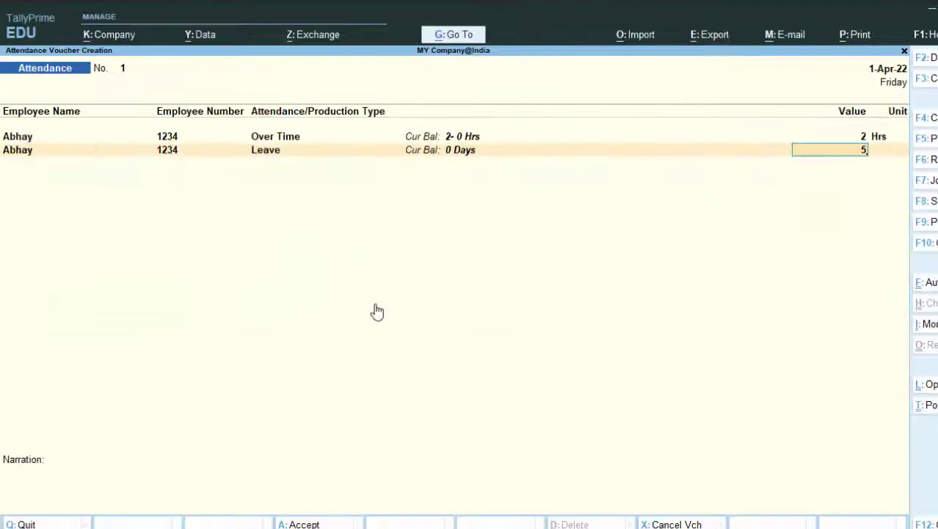
pyautogui.press('Return')
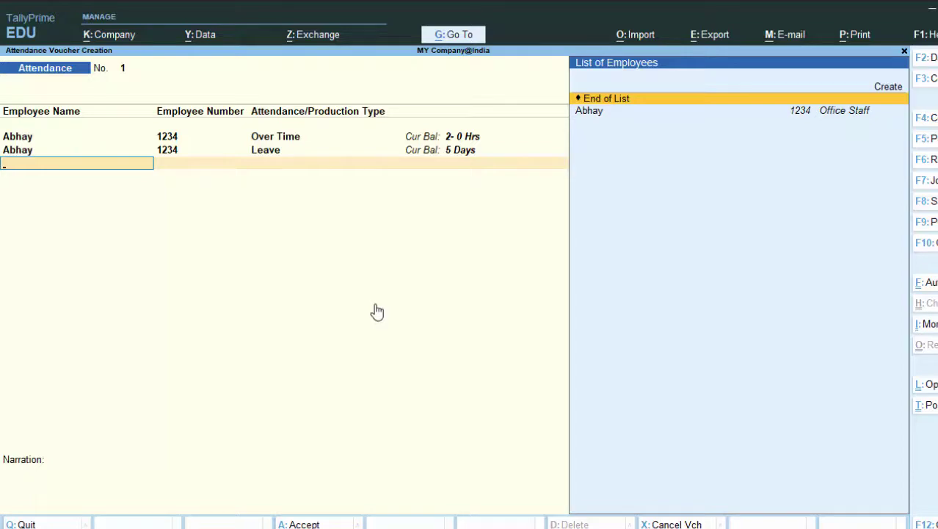
# - Start a second employee record from the voucher, entering the employee's name and assigning the Mangerial group
pyautogui.press('Up')
pyautogui.press('Return')
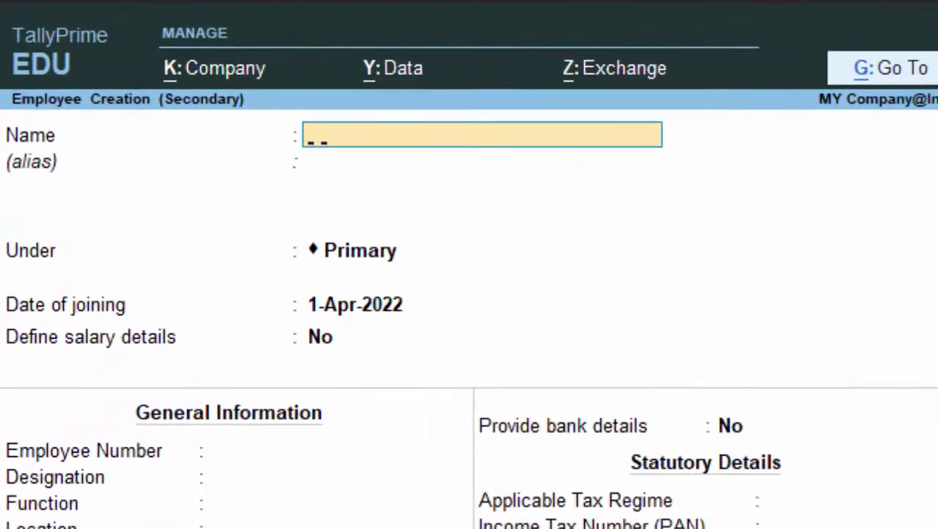
pyautogui.write('Nirbhy')
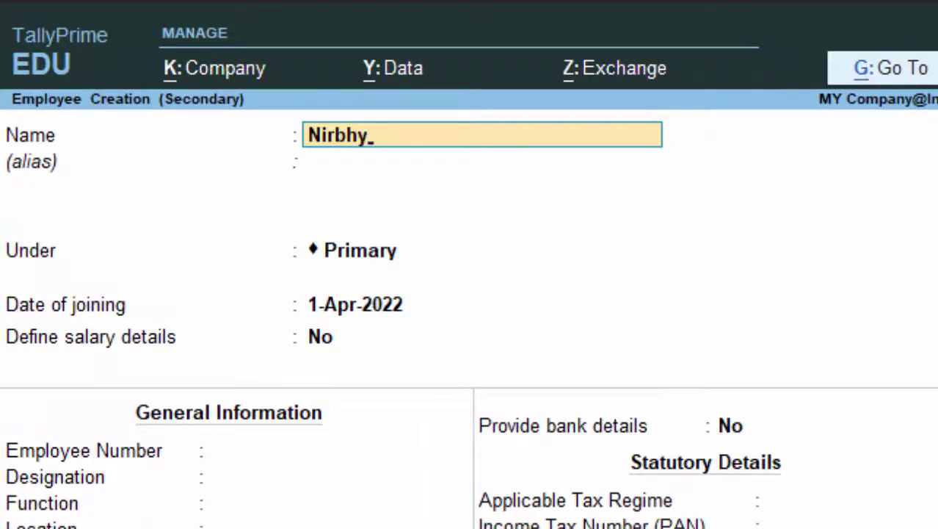
pyautogui.press('BackSpace')
pyautogui.write('ay')
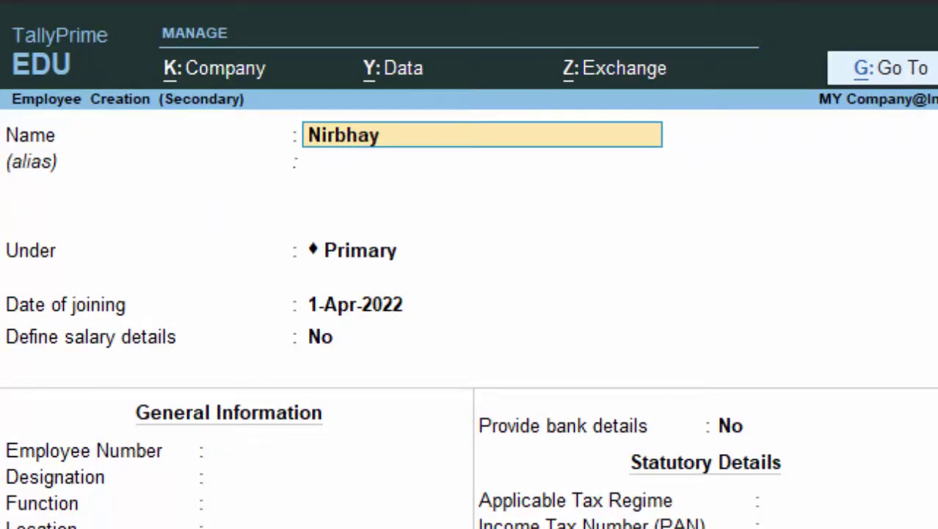
pyautogui.press('Return')
pyautogui.press('Return')
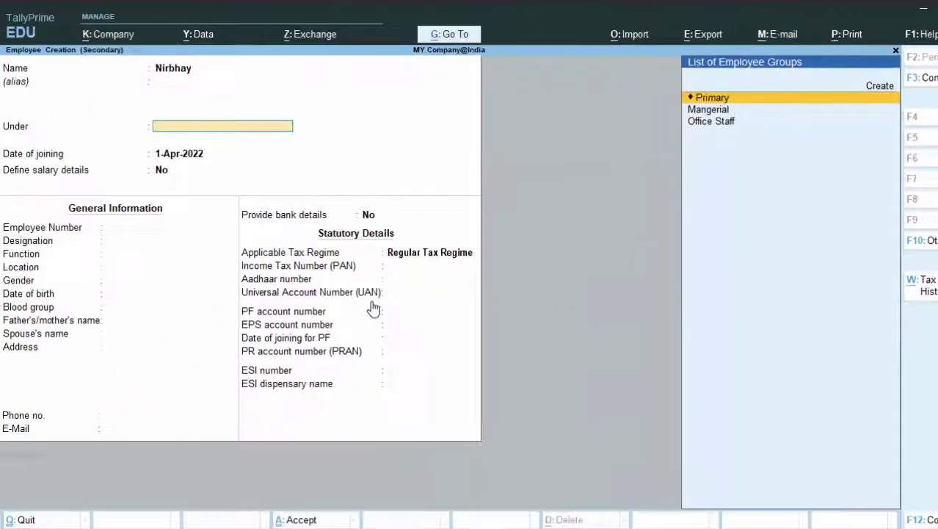
pyautogui.press('Down')
pyautogui.press('Return')
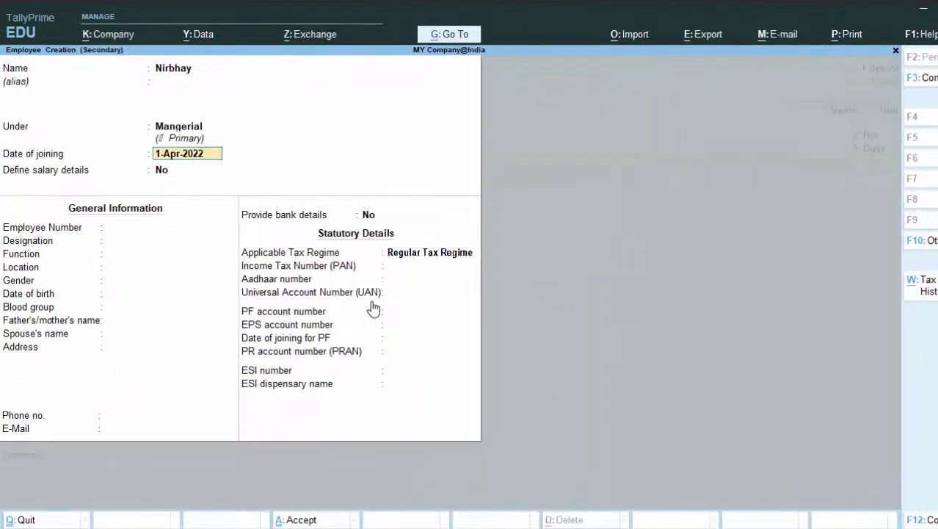
# - Keep 1-Apr-2022 as the joining date, enable salary details, and add the Basic Salary pay head at a rate of 40,000
pyautogui.press('Return')
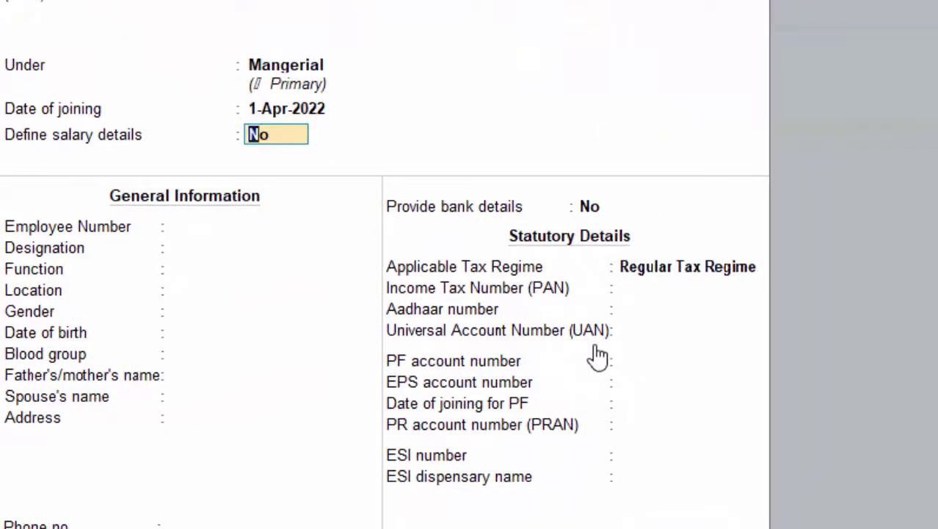
pyautogui.write('y')
pyautogui.press('Return')
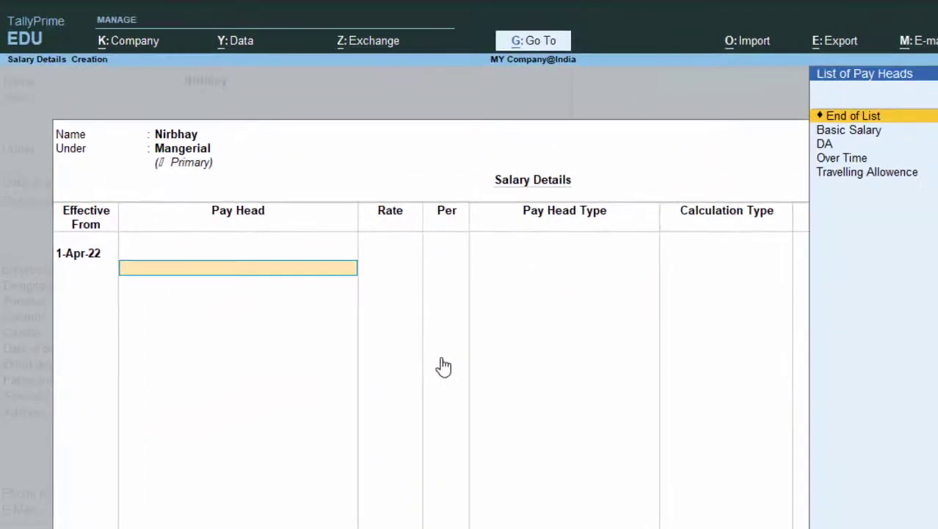
pyautogui.press('Down')
pyautogui.press('Return')
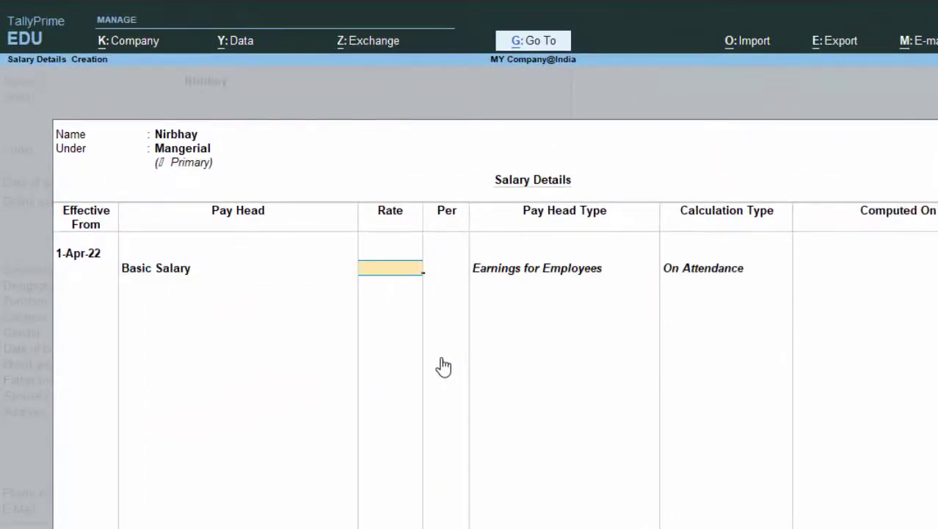
pyautogui.write('40000')
pyautogui.press('Return')
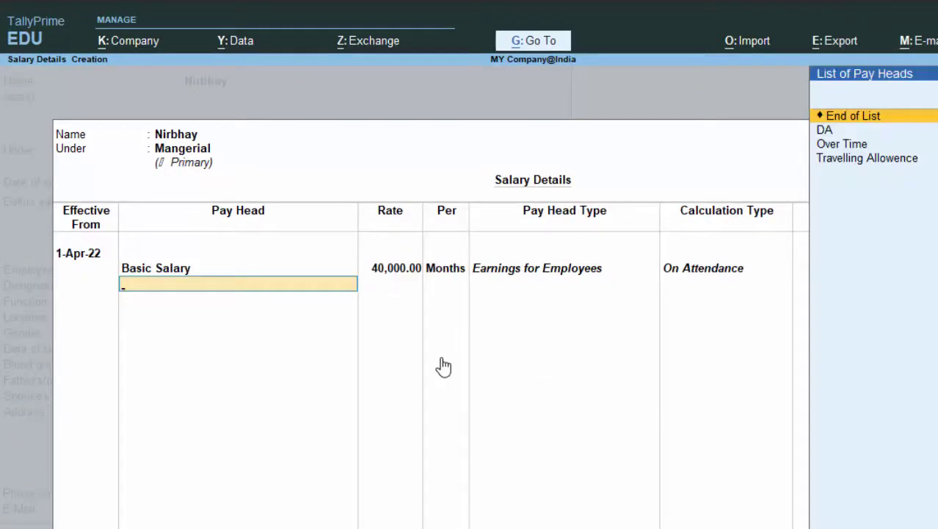
# - Add the Travelling Allowence, DA and Over Time pay heads, setting Over Time to 6 per hour, and finish the salary details
pyautogui.press('Down')
pyautogui.press('Down')
pyautogui.press('Down')
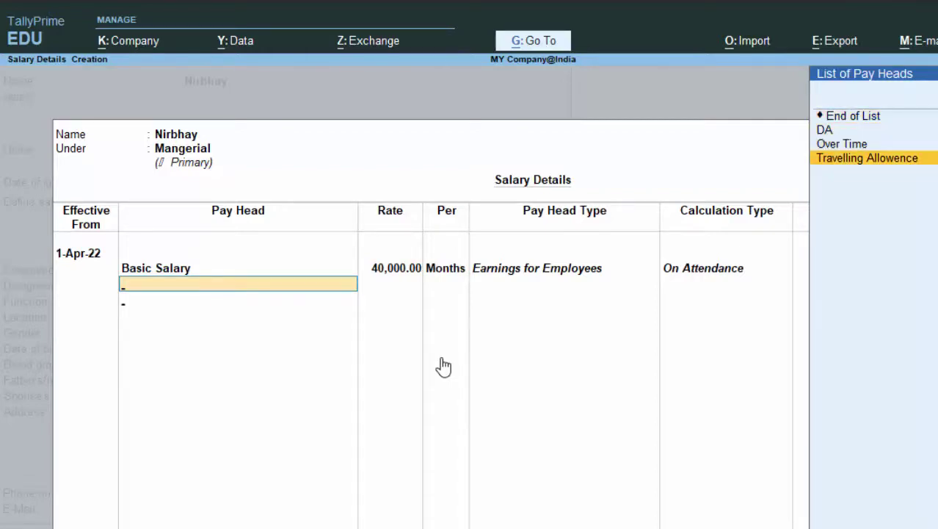
pyautogui.press('Return')
pyautogui.press('Down')
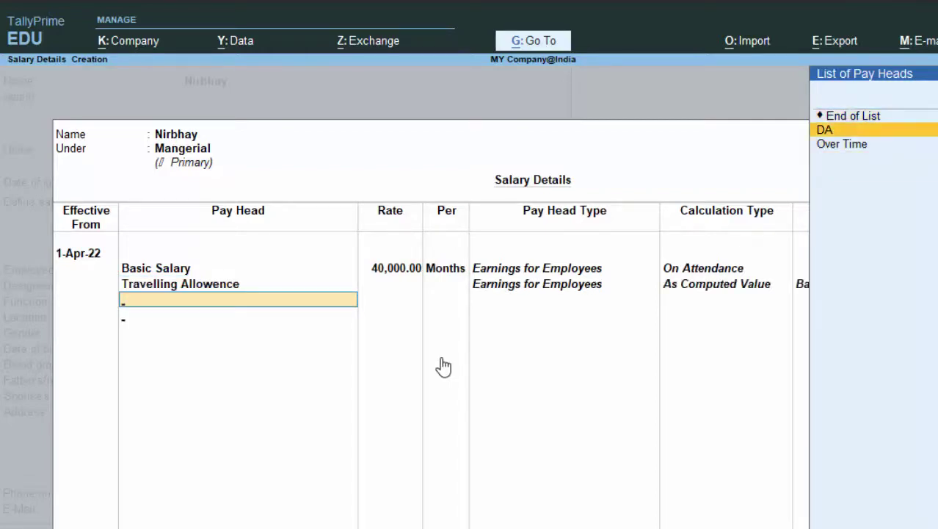
pyautogui.press('Return')
pyautogui.press('Down')
pyautogui.press('Return')
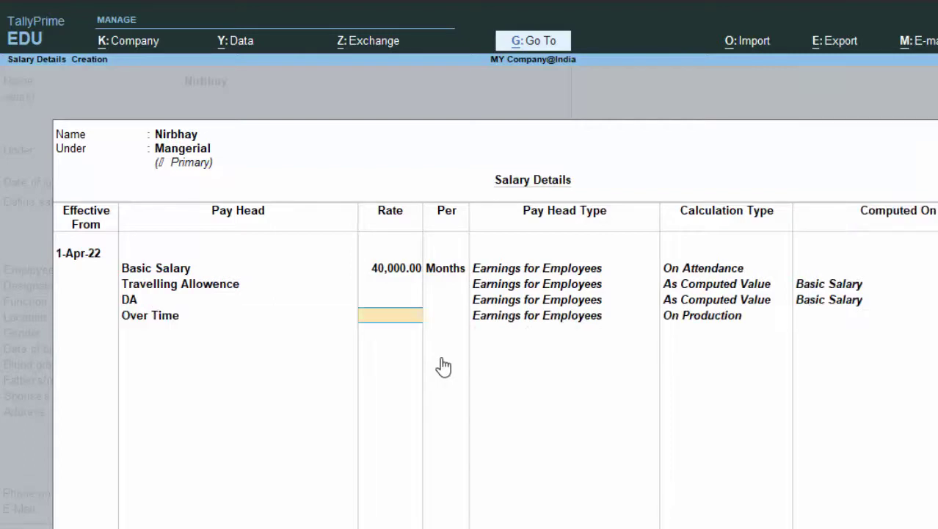
pyautogui.write('6')
pyautogui.press('Return')
pyautogui.press('Return')
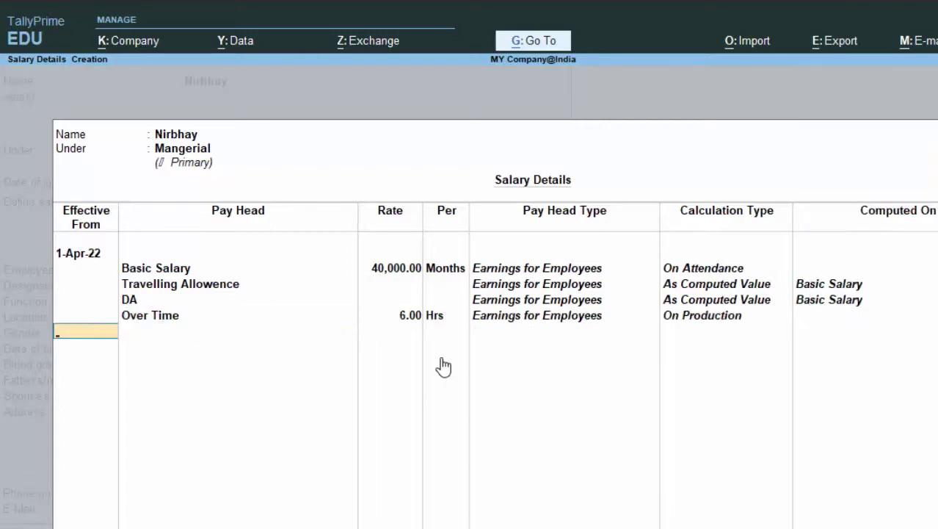
pyautogui.press('Return')
# - Enter the employee number, set gender and blood group to Unknown, and leave the other general information blank
pyautogui.write('575766')
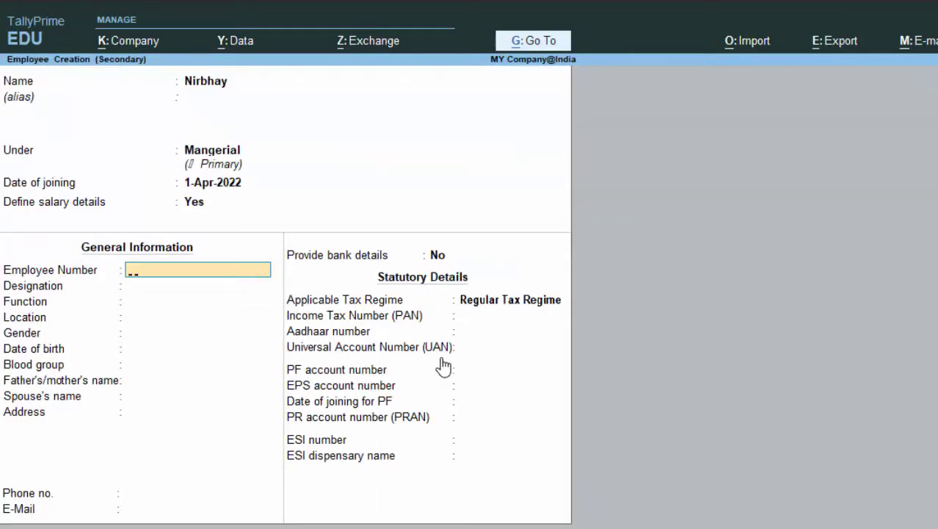
pyautogui.press('Return')
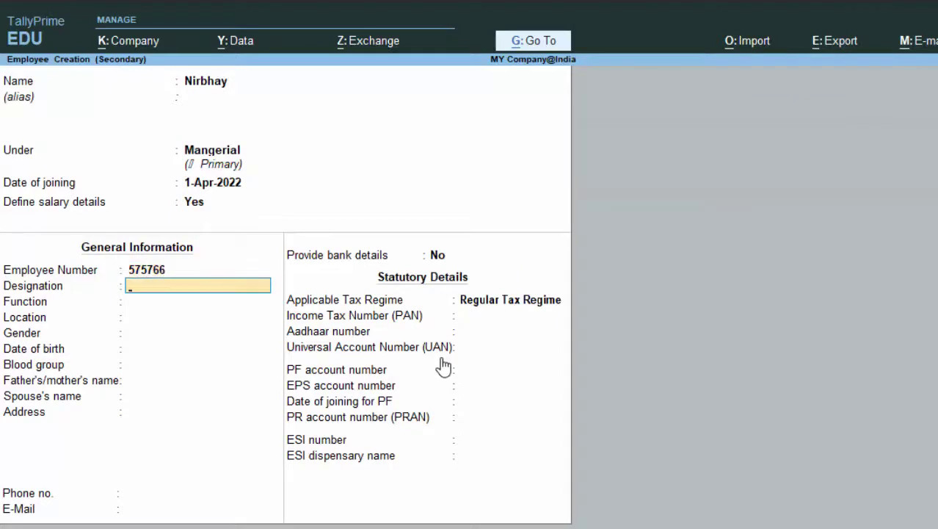
pyautogui.press('Return')
pyautogui.press('Return')
pyautogui.press('Return')
pyautogui.press('Return')
pyautogui.press('Return')
pyautogui.press('Return')
pyautogui.press('Return')
pyautogui.press('Return')
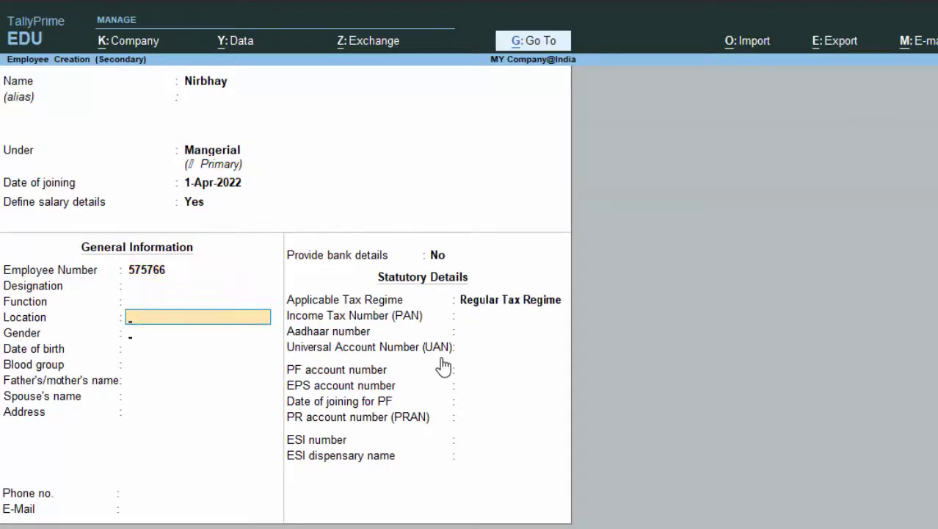
pyautogui.press('Return')
pyautogui.press('Return')
pyautogui.press('Return')
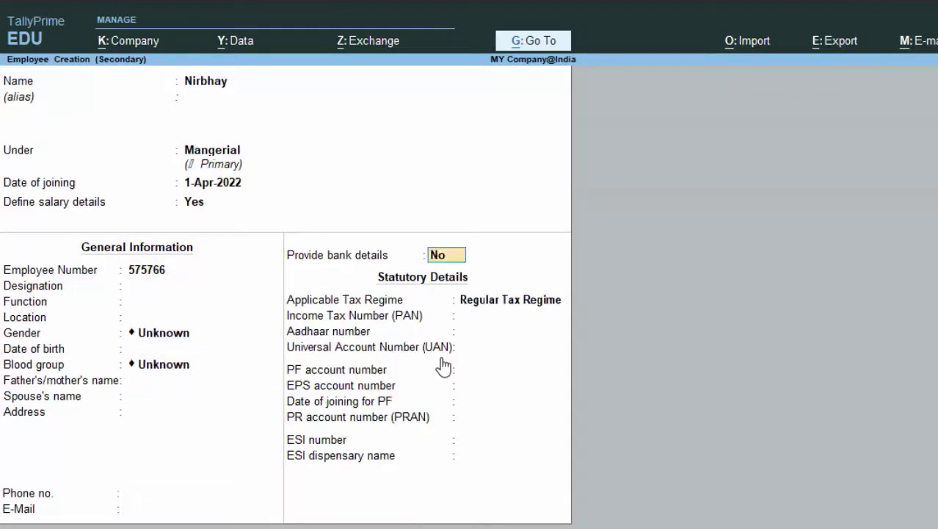
# - Keep bank details at No and Regular Tax Regime, leave the other statutory details blank, and save the second employee
pyautogui.press('Return')
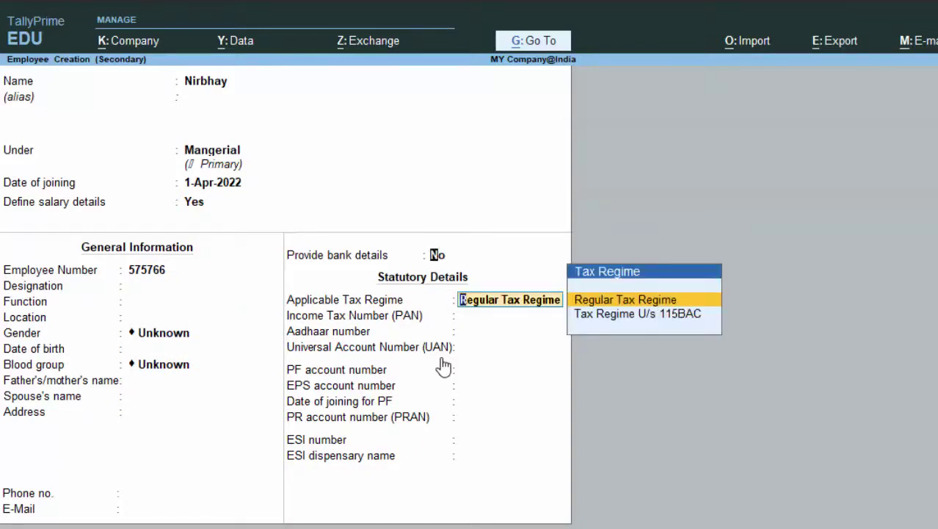
pyautogui.press('BackSpace')
pyautogui.press('Return')
pyautogui.press('Return')
pyautogui.press('Return')
pyautogui.press('Return')
pyautogui.press('Return')
pyautogui.press('Return')
pyautogui.press('Return')
pyautogui.press('Return')
pyautogui.press('Return')
pyautogui.press('Return')
pyautogui.press('Return')
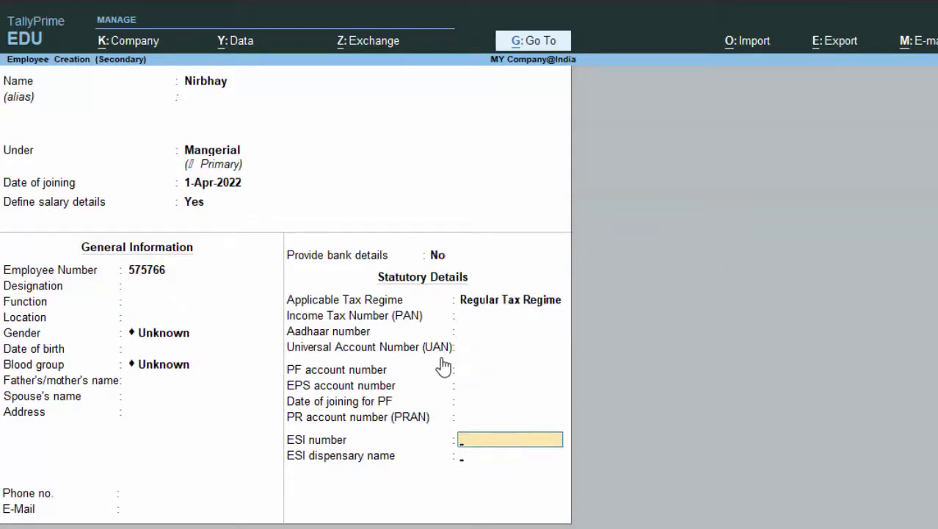
pyautogui.press('Return')
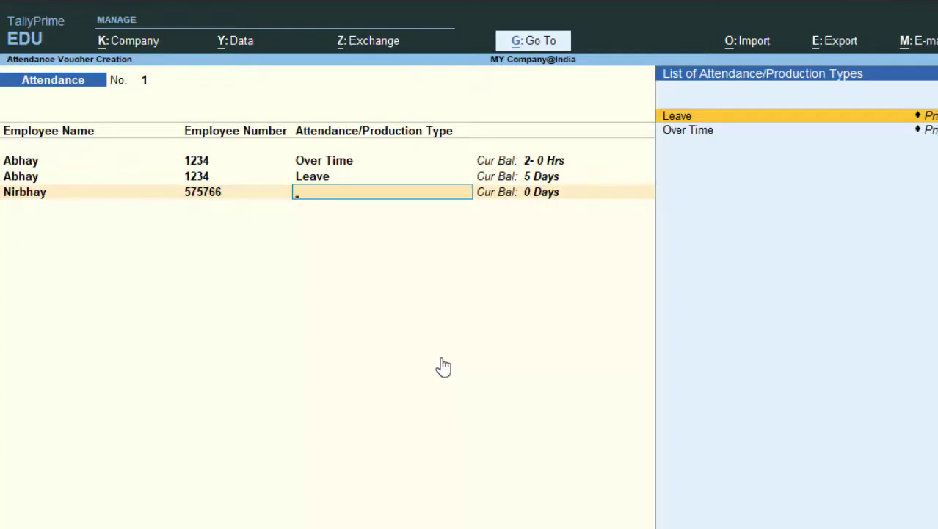
# - Record 6 Hrs of Over Time for the second employee in the Attendance voucher
pyautogui.press('Down')
pyautogui.press('Return')
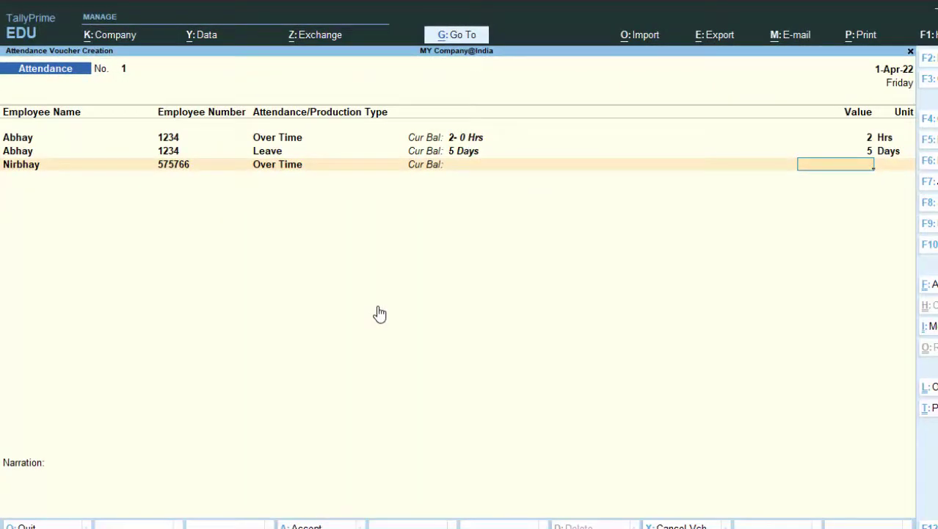
pyautogui.write('6')
pyautogui.press('Return')
pyautogui.press('Return')
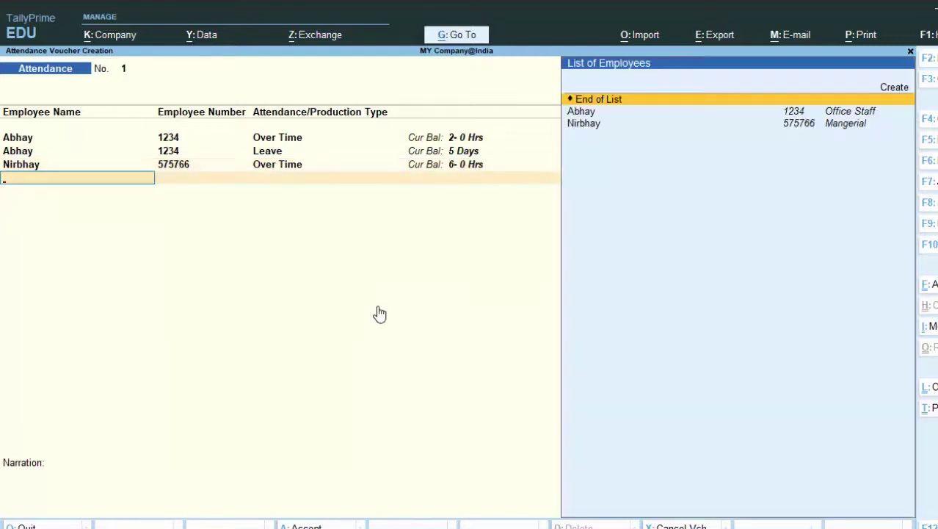
# - Add another line for the second employee with 1 day of Leave and save the Attendance voucher without a narration
pyautogui.press('Down')
pyautogui.press('Down')
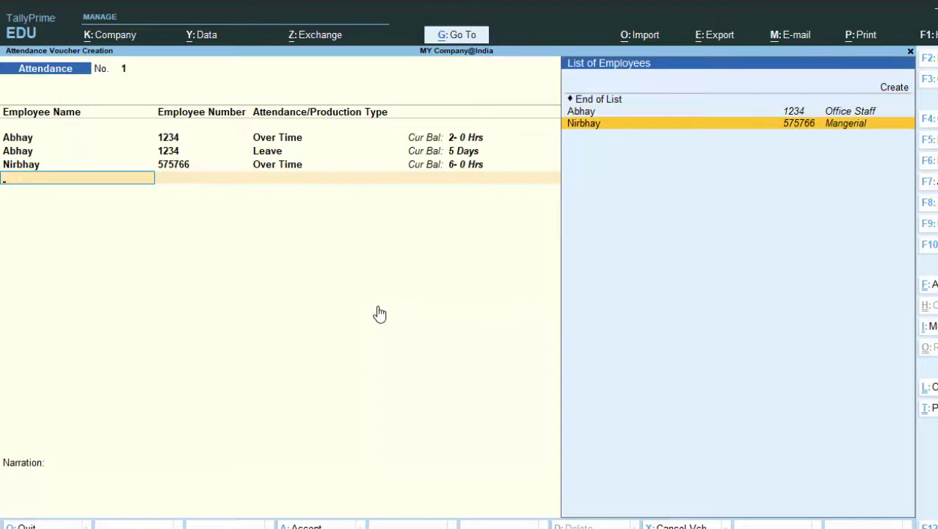
pyautogui.press('Return')
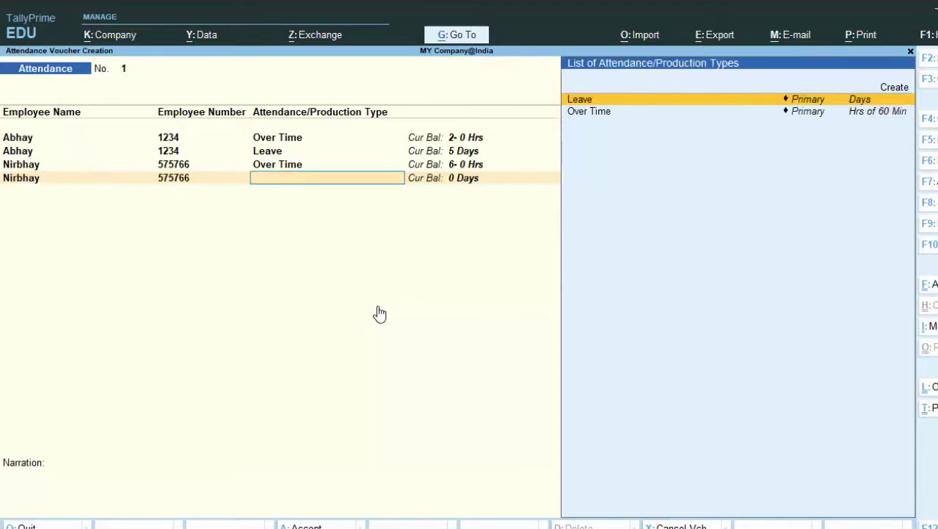
pyautogui.press('Return')
pyautogui.write('1')
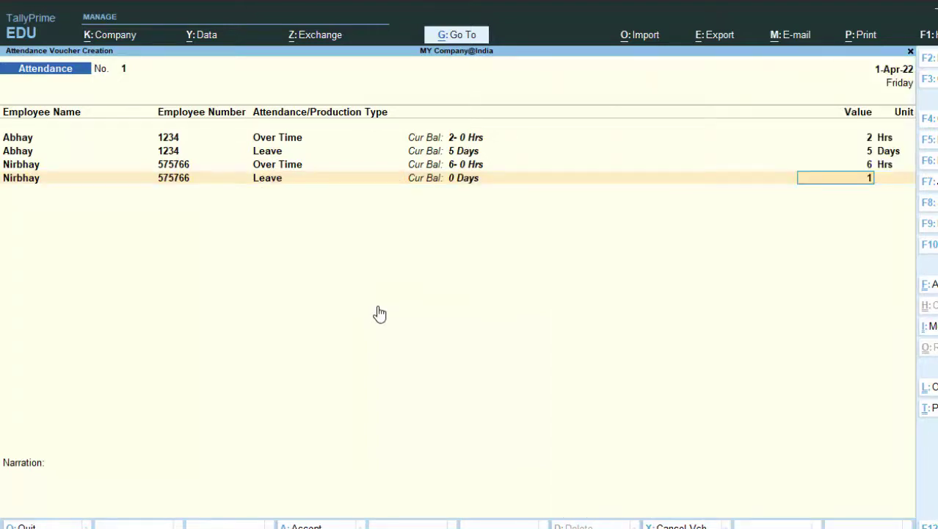
pyautogui.press('Return')
pyautogui.press('Return')
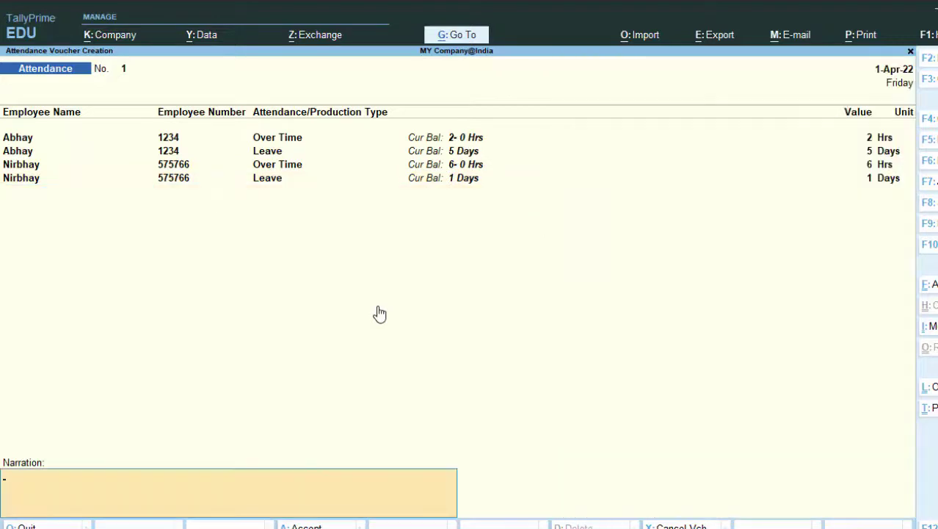
pyautogui.press('Return')
pyautogui.press('Return')
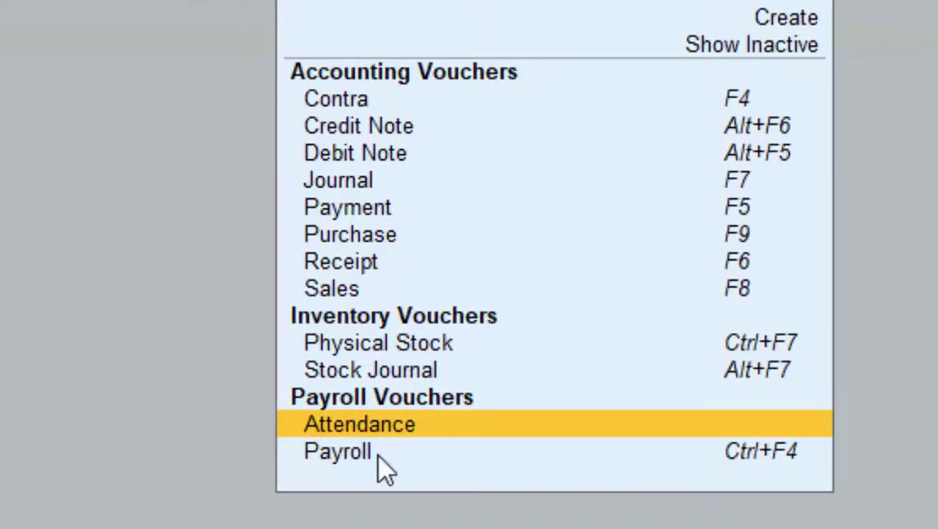
# - Open a new Payroll voucher and choose Cash as its account
pyautogui.click(380, 453)
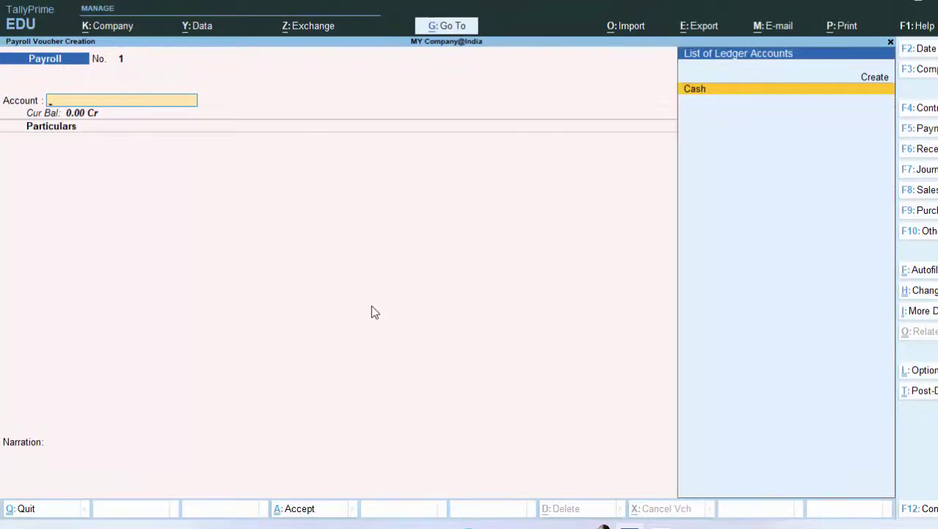
pyautogui.press('Return')
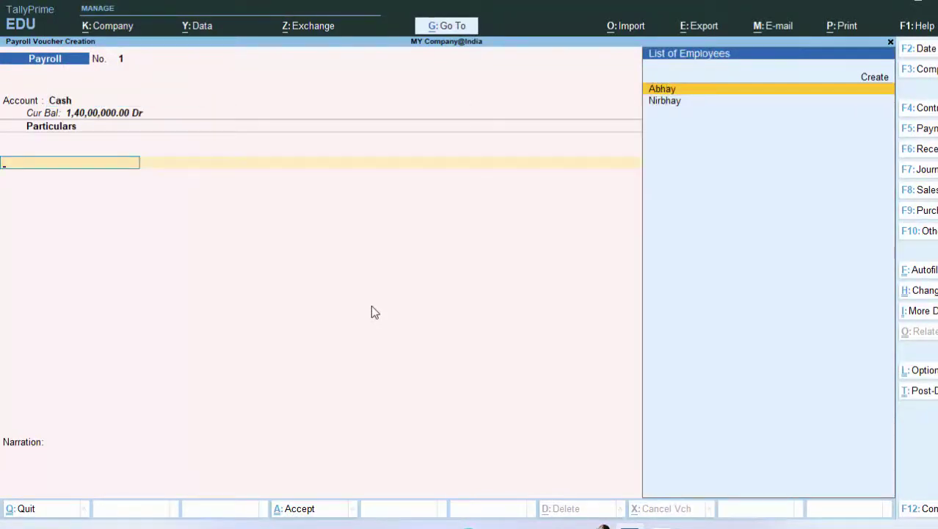
pyautogui.press('Return')
pyautogui.press('BackSpace')
pyautogui.press('BackSpace')
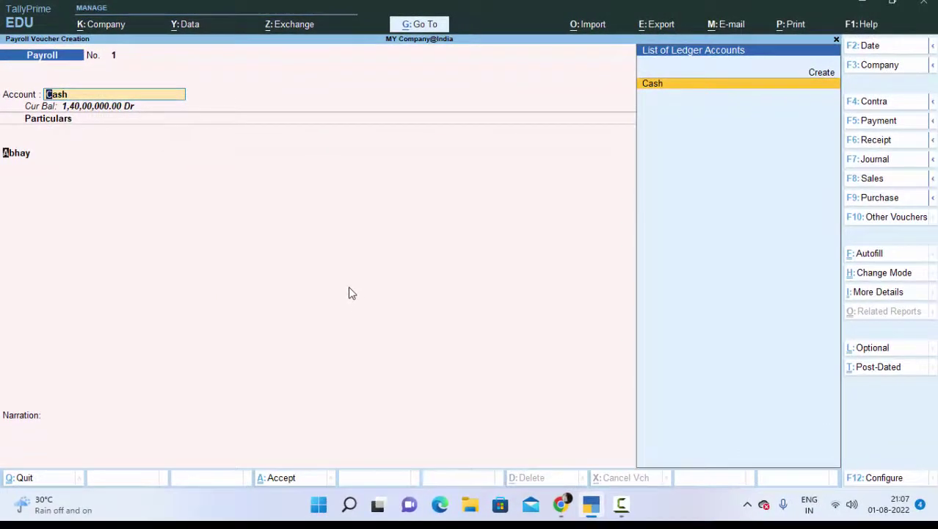
pyautogui.press('Return')
pyautogui.press('Return')
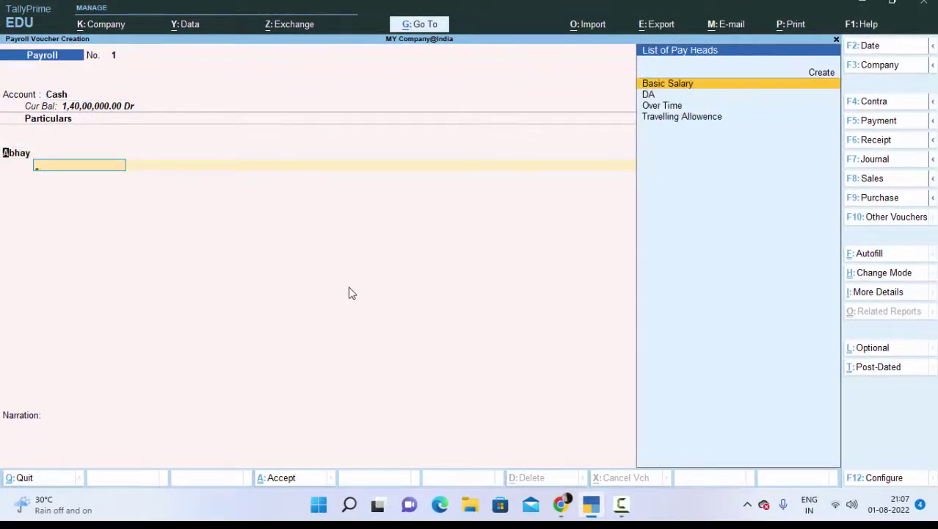
pyautogui.press('BackSpace')
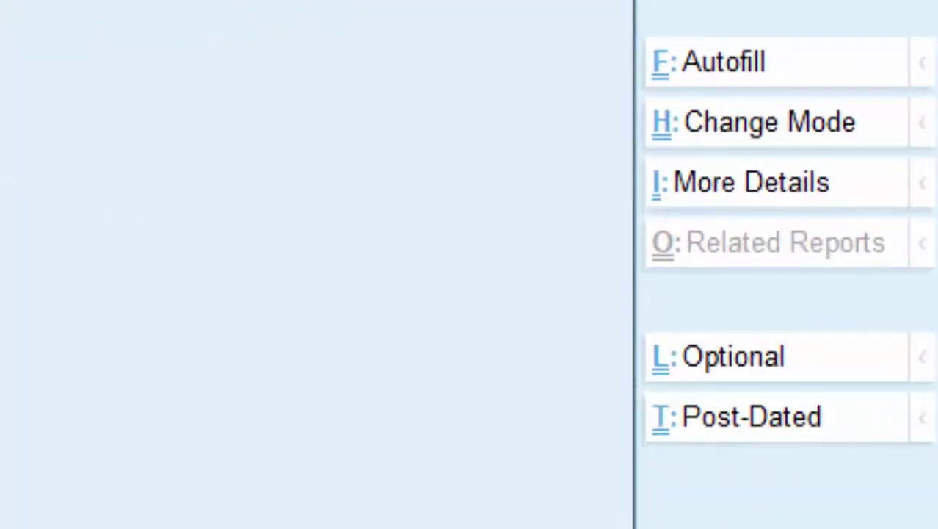
# - Start Autofill for the Payroll voucher with Payroll Autofill as the transaction type and Salary as the process
pyautogui.hotkey('ctrl', 'f')
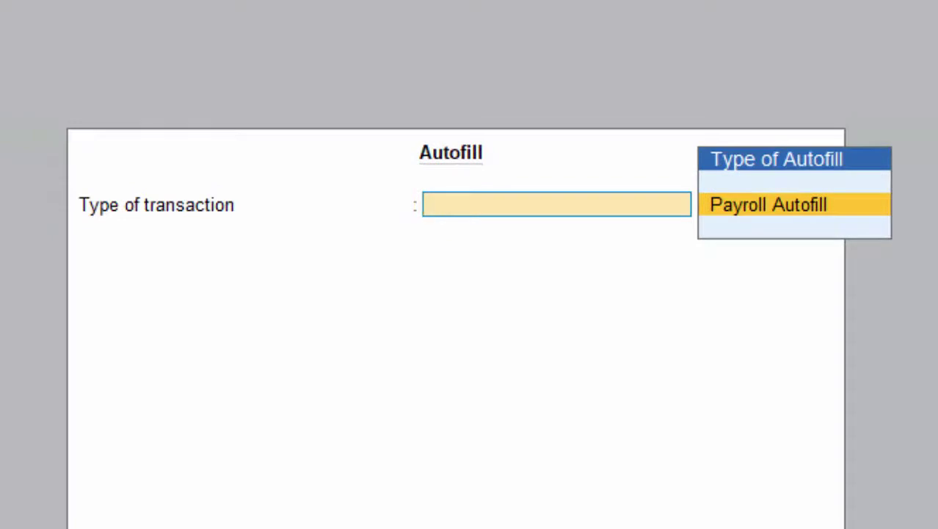
pyautogui.press('Return')
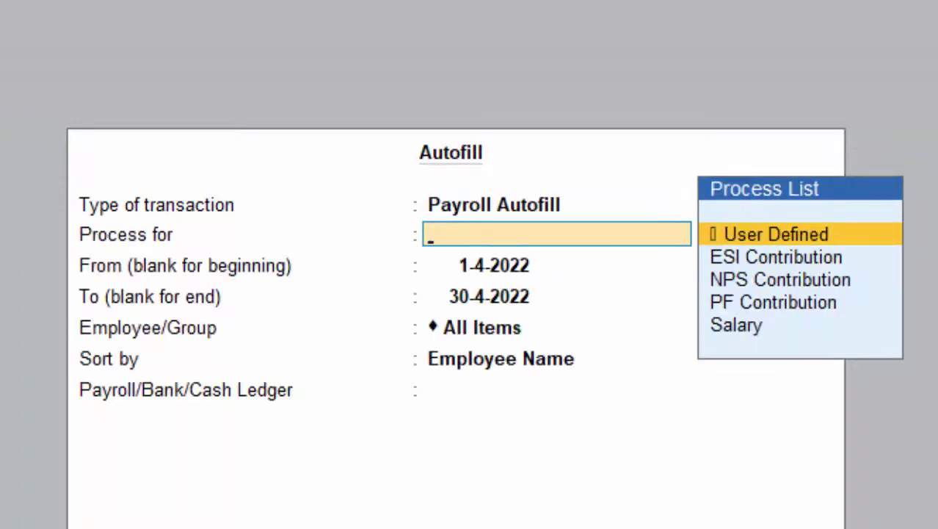
pyautogui.press('Down')
pyautogui.press('Down')
pyautogui.press('Down')
pyautogui.press('Down')
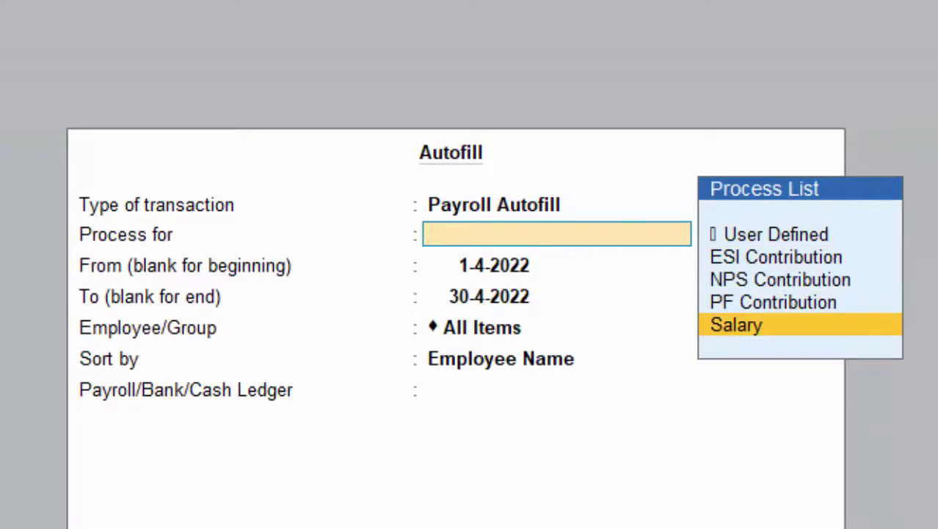
pyautogui.press('Return')
# - Set the Salary autofill period to run from 1-4-2022 to 1-5-2022
pyautogui.press('Return')
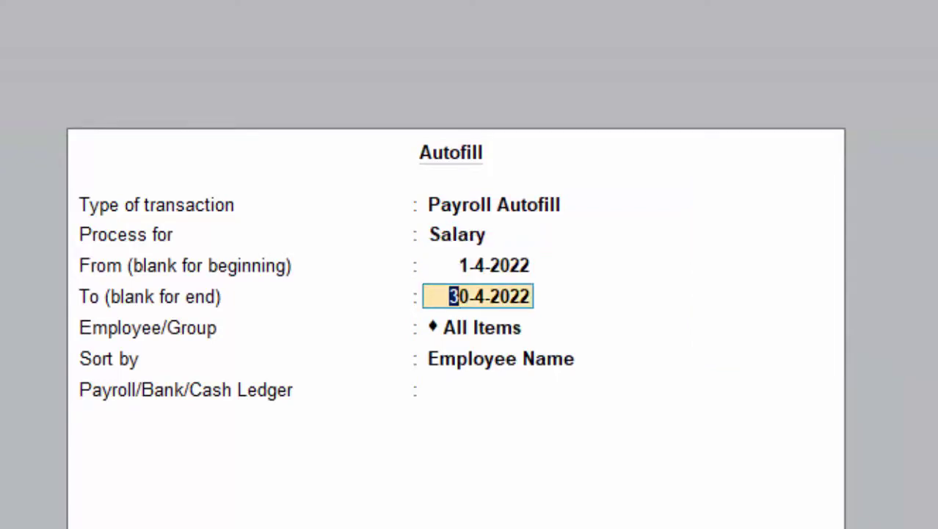
pyautogui.write('1-5')
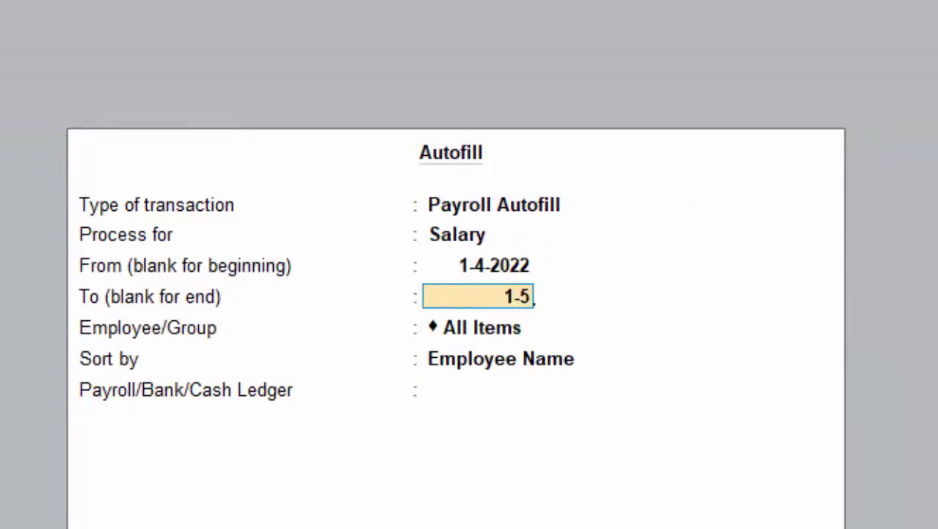
pyautogui.write('-22')
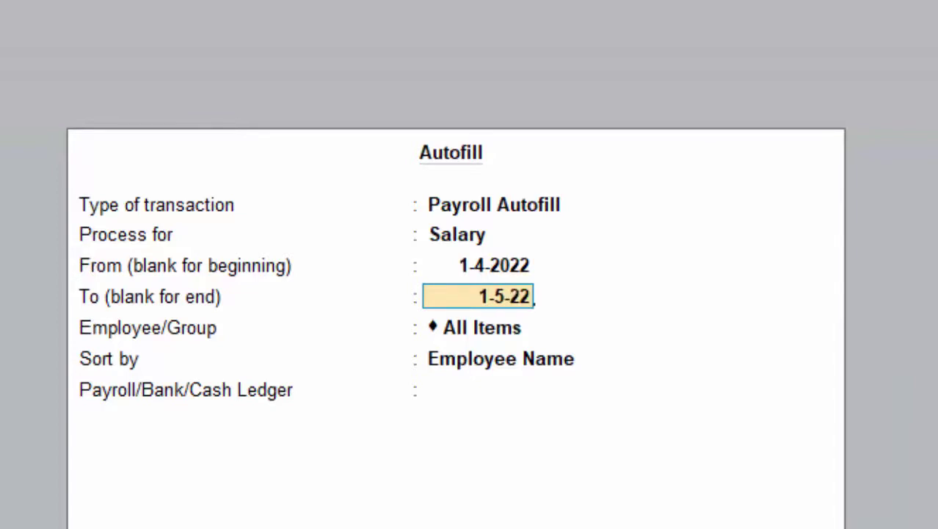
pyautogui.press('Return')
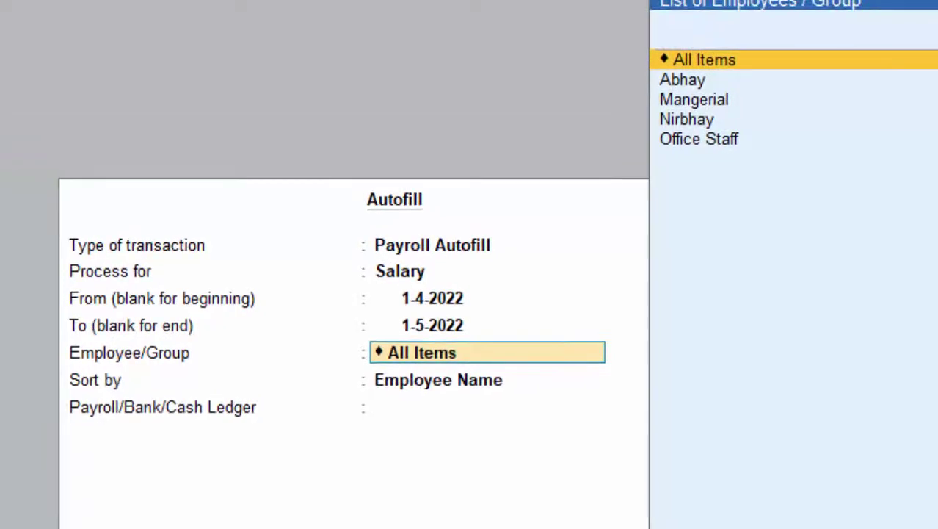
# - Choose Office Staff as the Employee/Group, sort by Employee Name, and use Cash as the payroll ledger
pyautogui.press('Down')
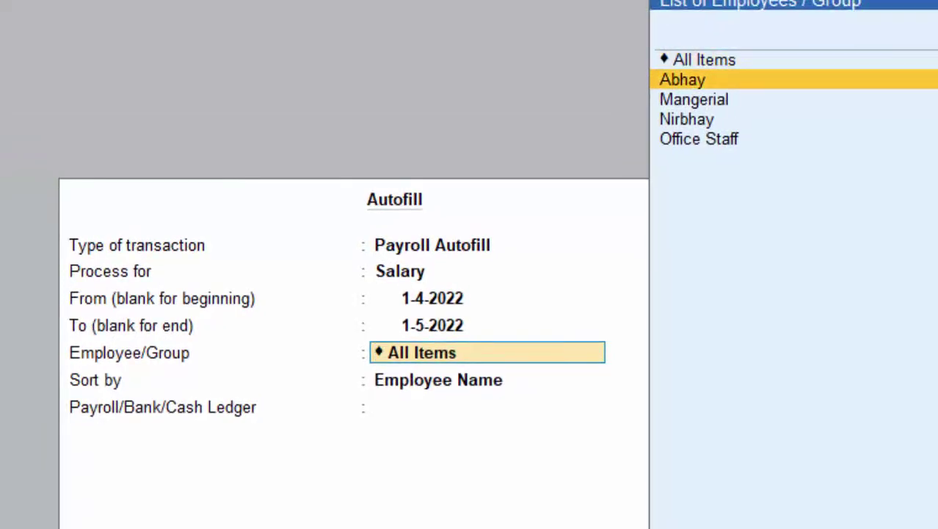
pyautogui.press('Down')
pyautogui.press('Down')
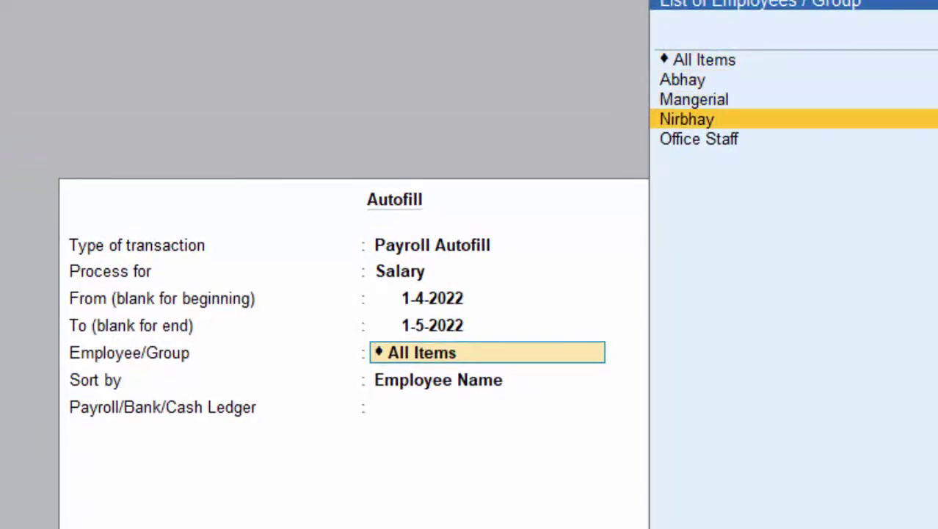
pyautogui.press('Down')
pyautogui.press('Return')
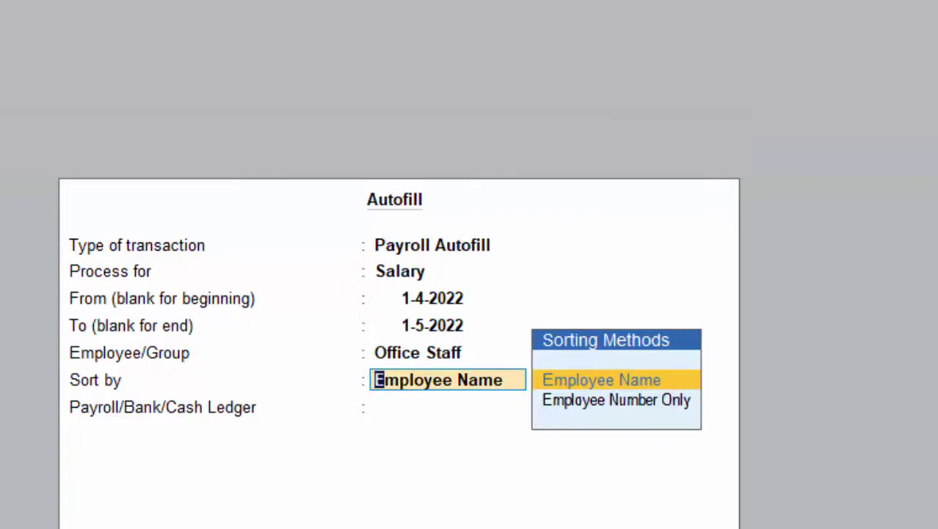
pyautogui.press('Return')
pyautogui.press('Return')
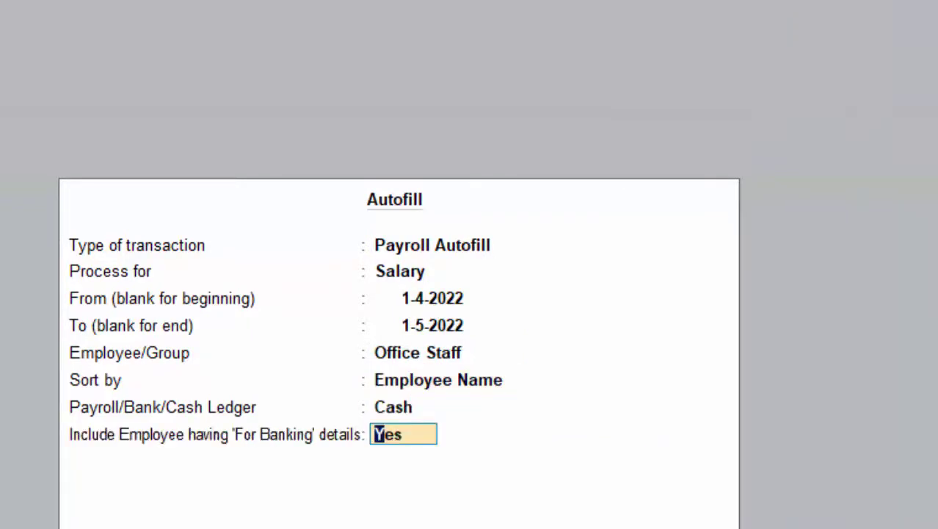
# - Change the Employee/Group to All Items and run the autofill, including employees with 'For Banking' details
pyautogui.click(395, 359)
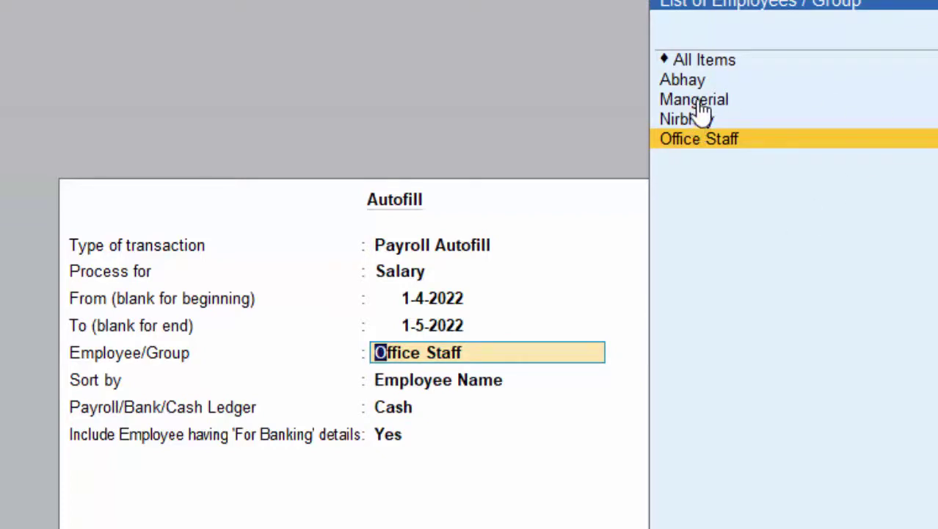
pyautogui.click(778, 68)
pyautogui.press('Return')
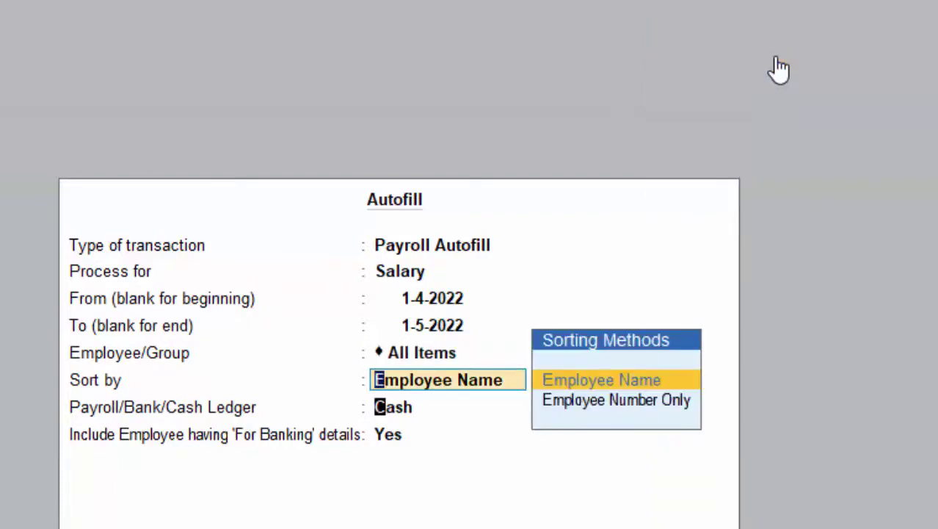
pyautogui.press('Return')
pyautogui.press('Return')
pyautogui.press('Return')
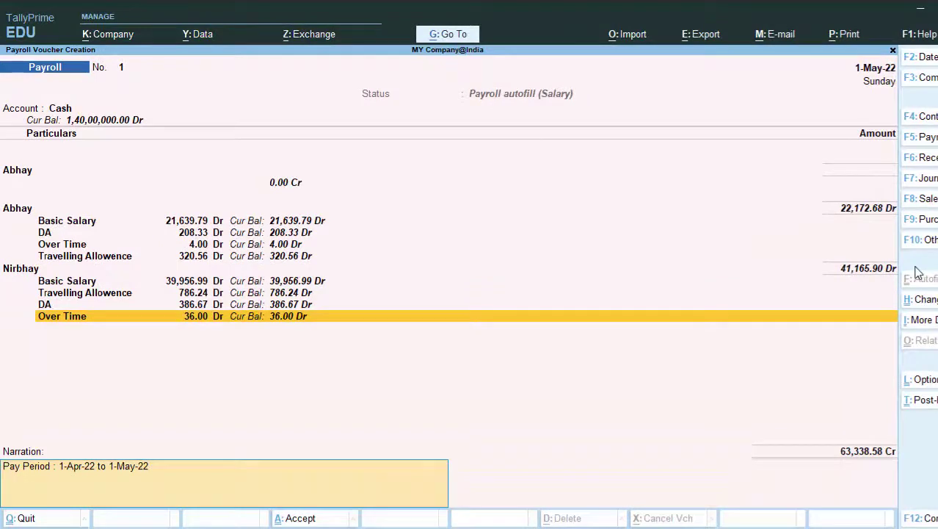
# - Save the Payroll voucher with its pay period narration and return to the Gateway of Tally
pyautogui.press('Return')
pyautogui.press('Return')
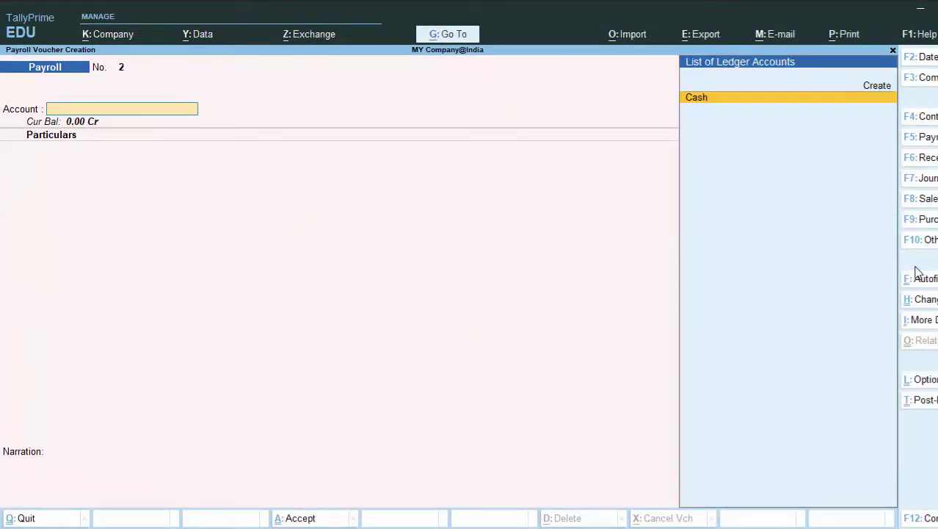
pyautogui.press('Escape')
pyautogui.press('Return')
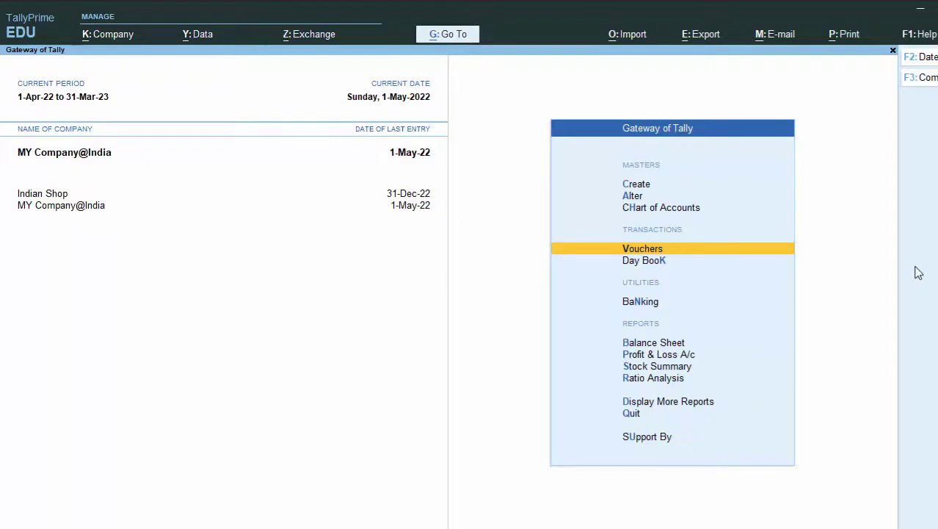
# - View the Day Book for the current date, then return to the list of further reports
pyautogui.press('d')
pyautogui.press('d')
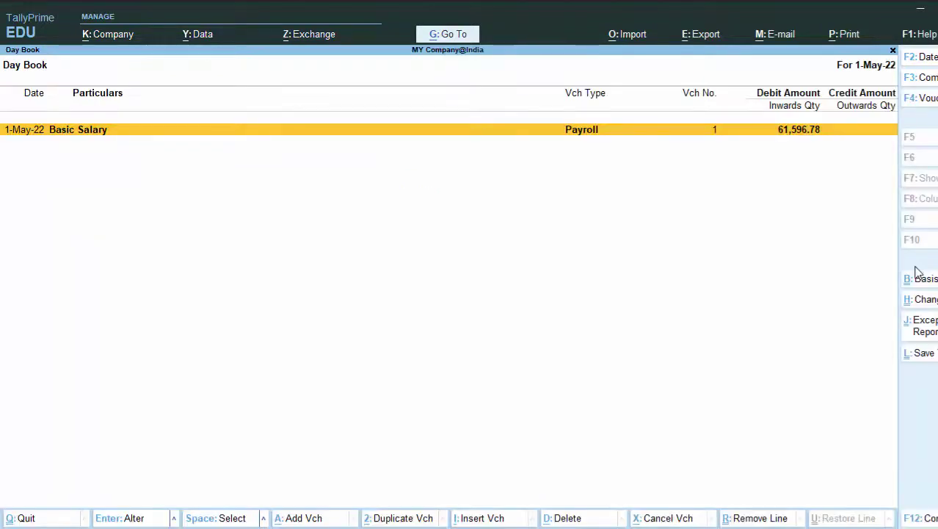
pyautogui.press('Escape')
# - Open the Pay Slip report from Payroll Reports for All Items
pyautogui.press('Down')
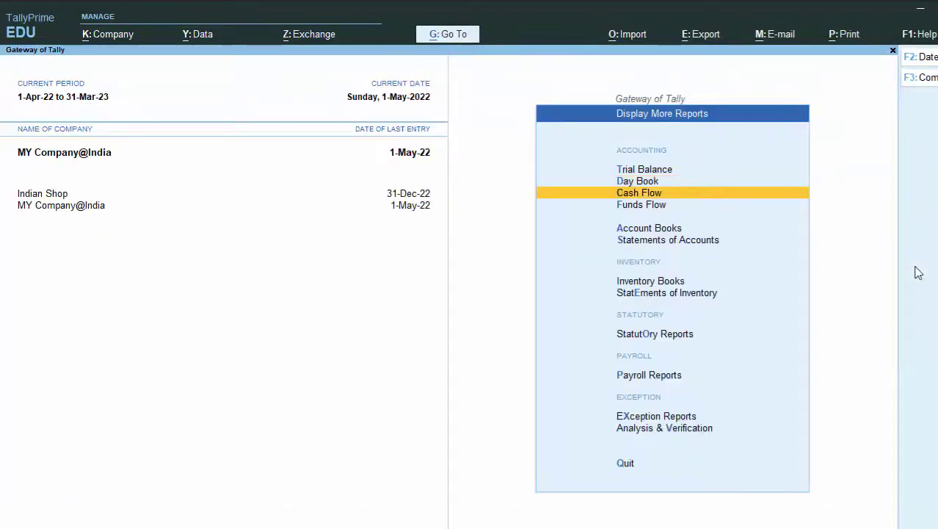
pyautogui.press('Down')
pyautogui.press('Down')
pyautogui.press('Down')
pyautogui.press('Down')
pyautogui.press('Down')
pyautogui.press('Down')
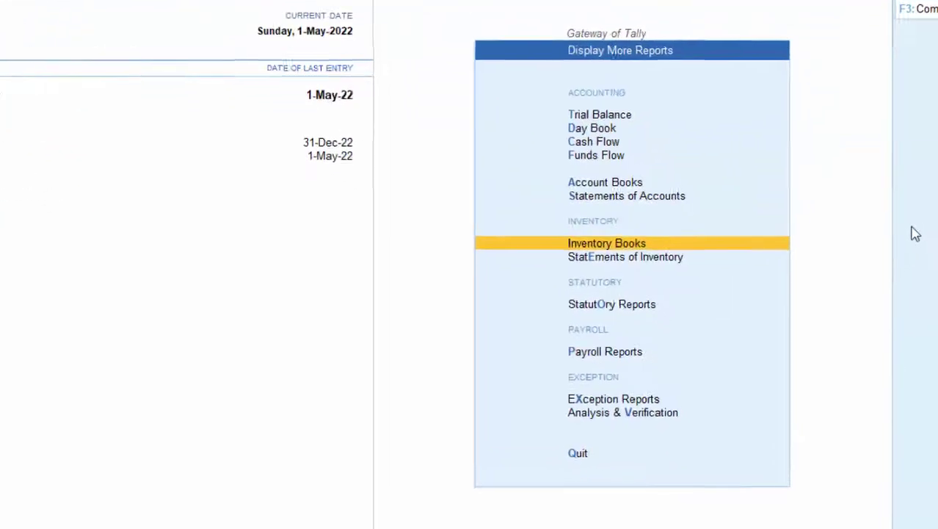
pyautogui.press('Down')
pyautogui.press('Return')
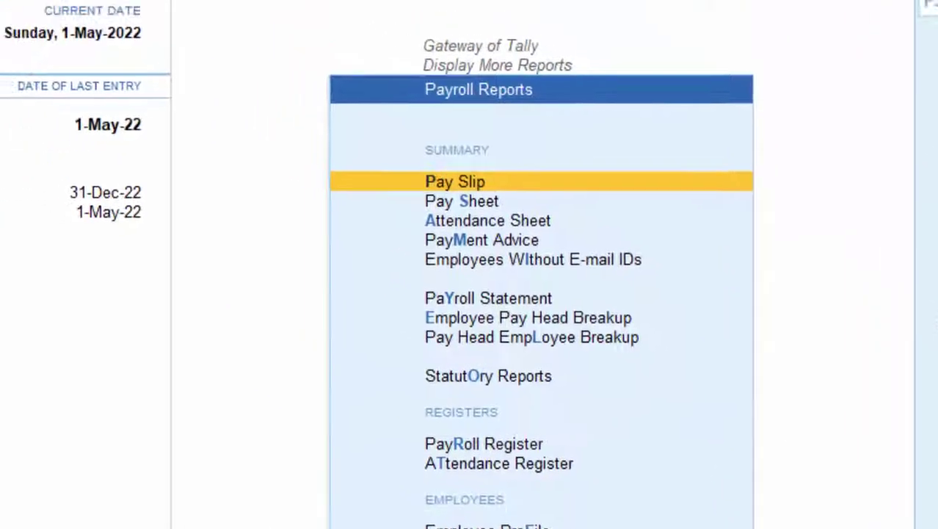
pyautogui.press('Return')
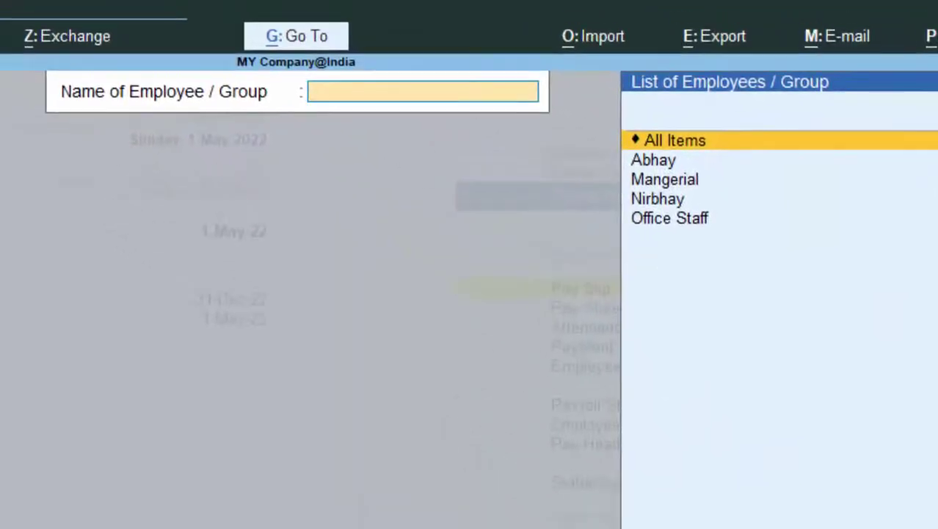
pyautogui.press('Return')
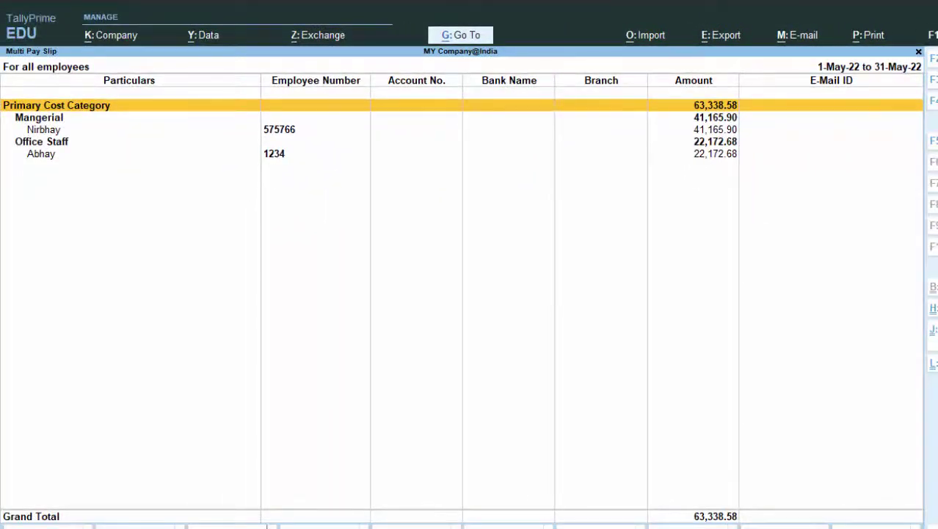
# - Open the pay slip of the employee in the Mangerial group and expand the Basic Salary line's details
pyautogui.press('Down')
pyautogui.press('Down')
pyautogui.press('Return')
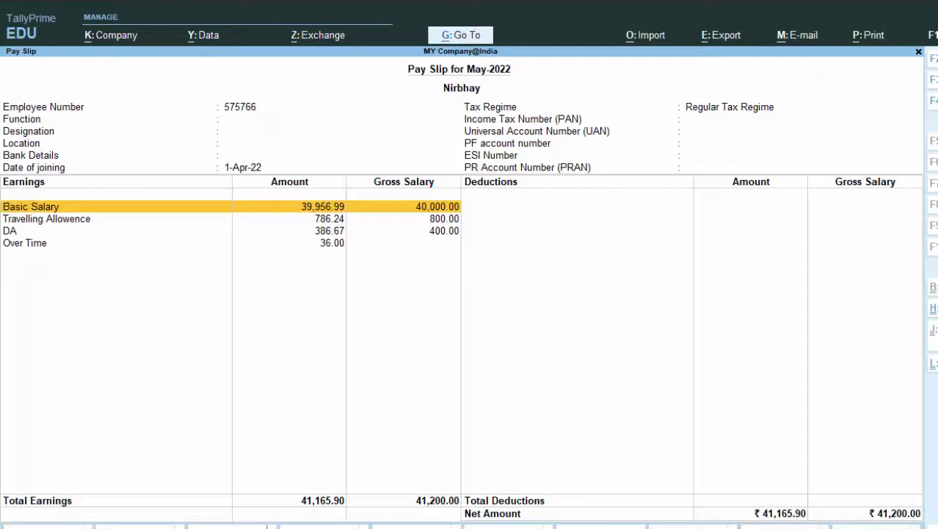
pyautogui.hotkey('shift', 'Return')
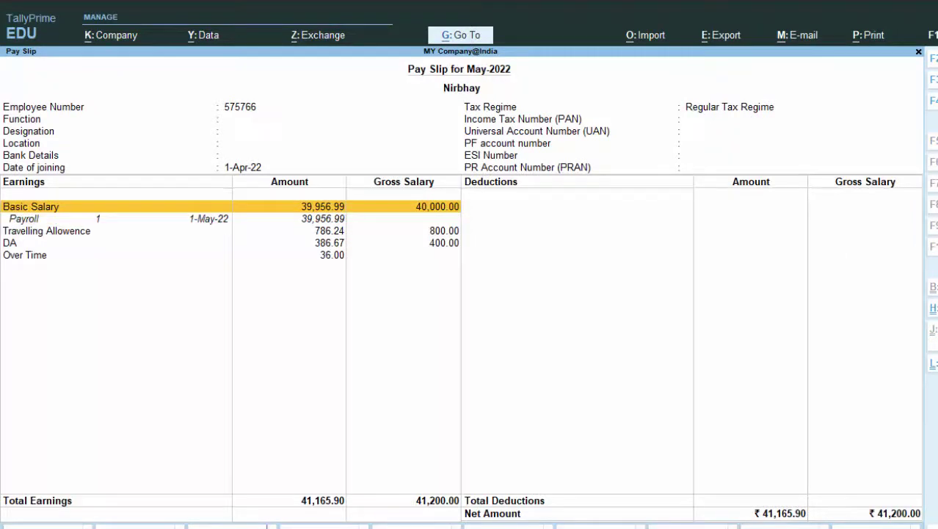
pyautogui.hotkey('shift', 'Return')
pyautogui.hotkey('shift', 'Return')
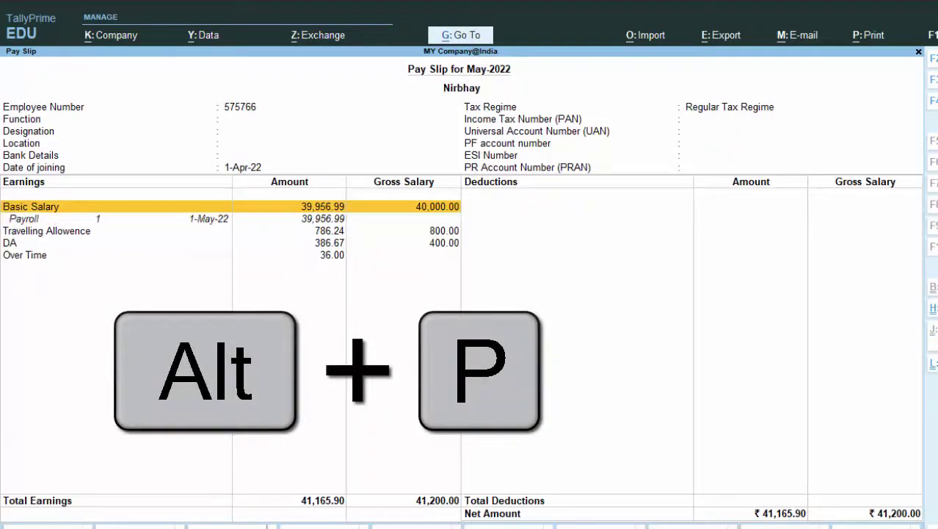
# - Preview the employee's pay slip for printing and zoom in on it
pyautogui.hotkey('alt', 'p')
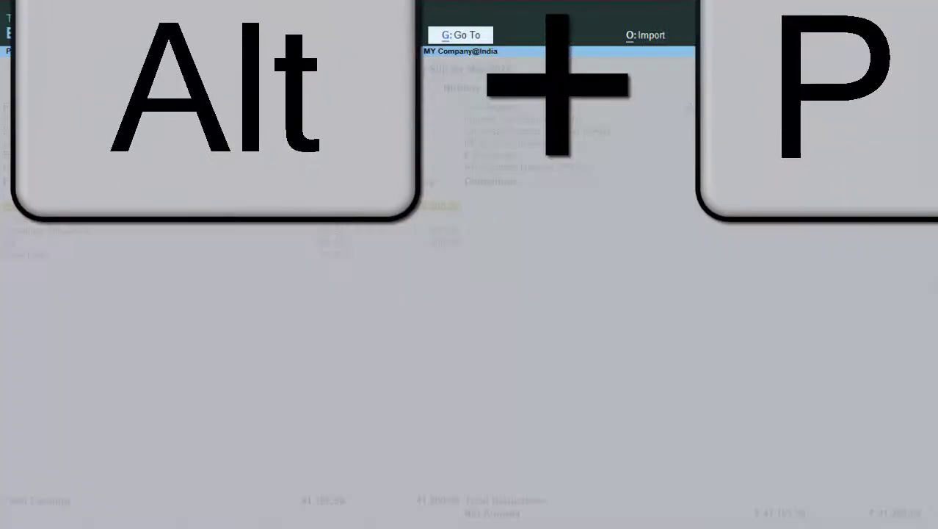
pyautogui.press('i')
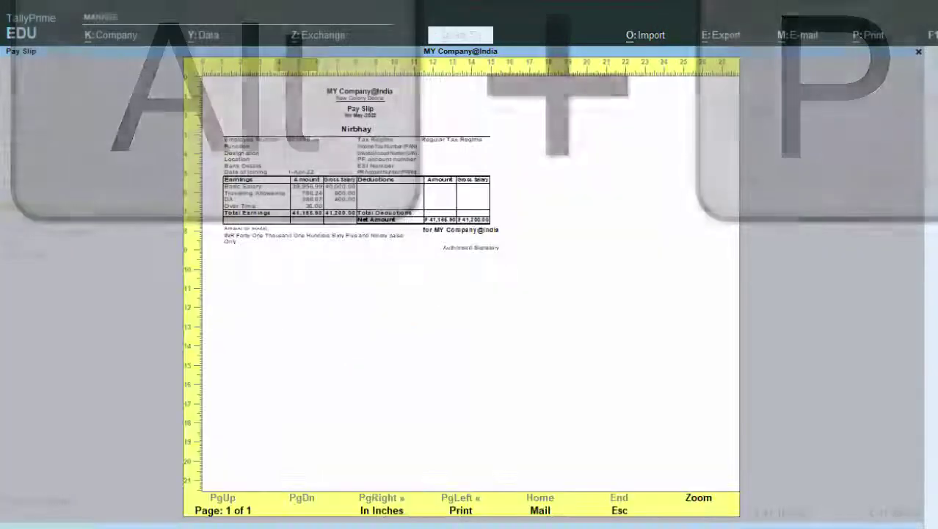
pyautogui.click(696, 499)
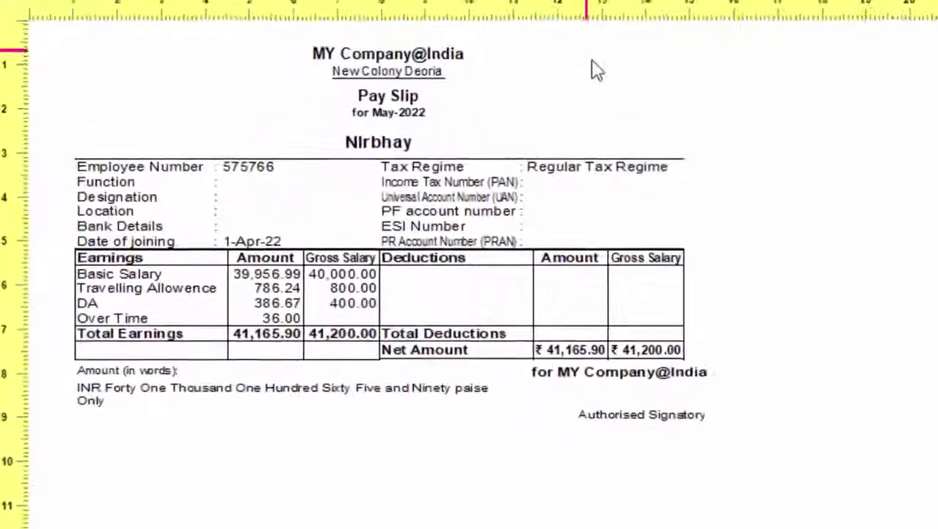